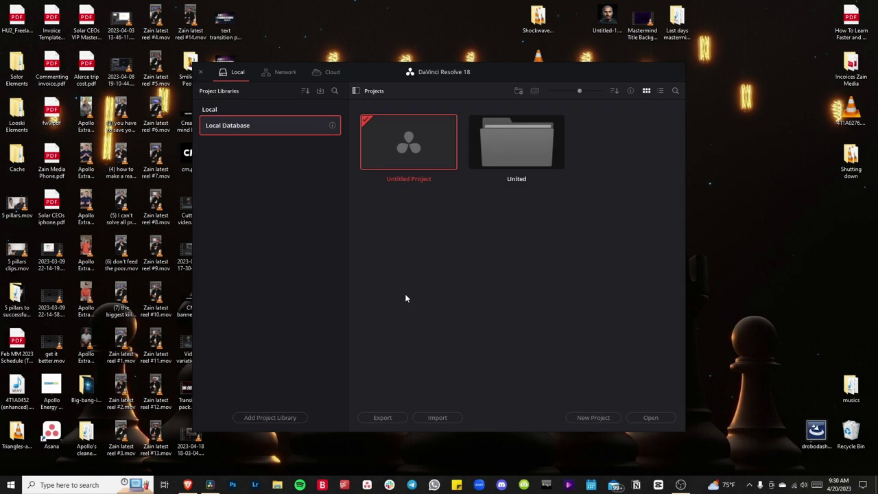
- Create a new project named 'Basics' from the Project Manager's right-click menu
click(516, 266)
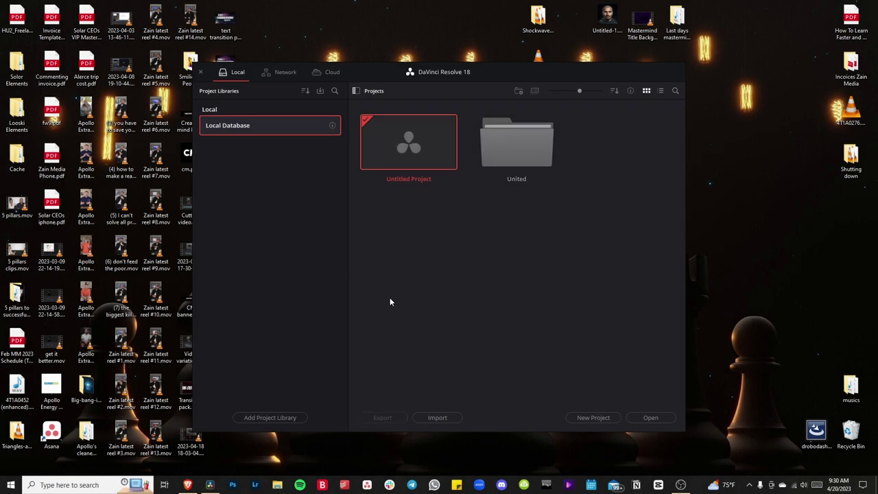
right_click(465, 257)
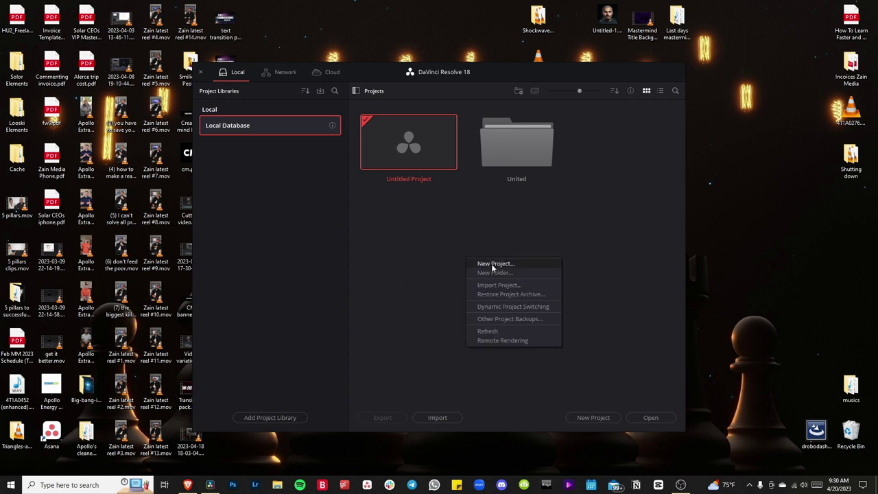
click(492, 264)
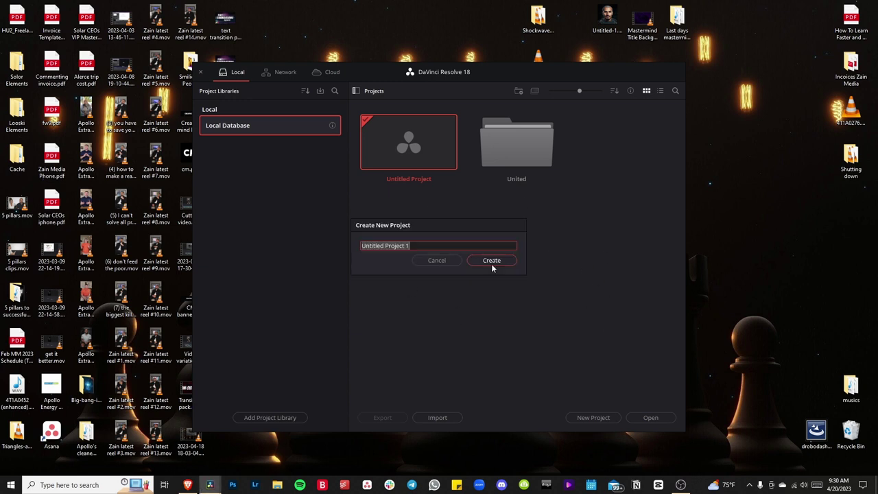
text(Basics)
click(492, 267)
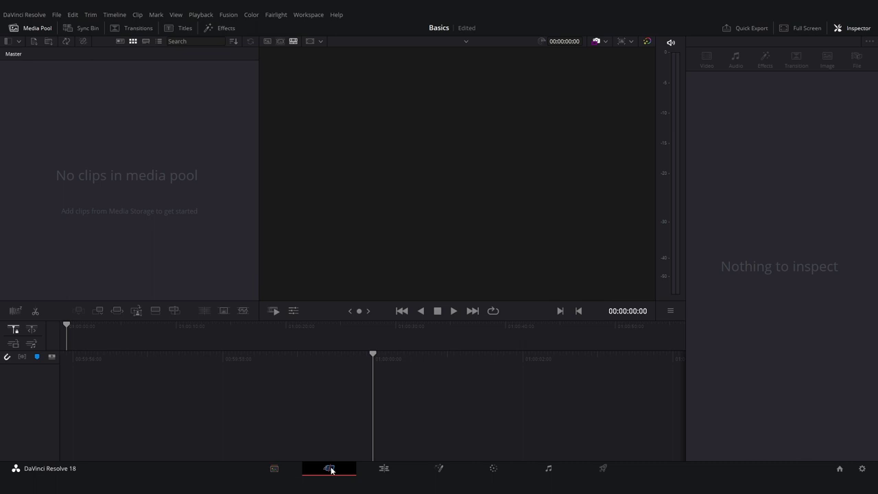
- Visit the Edit, Color and Deliver pages, then return to the Edit page
click(384, 468)
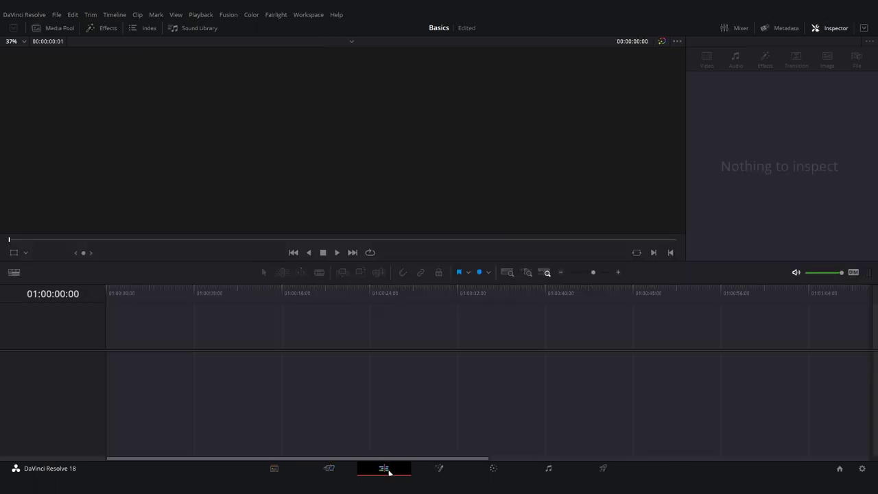
click(491, 470)
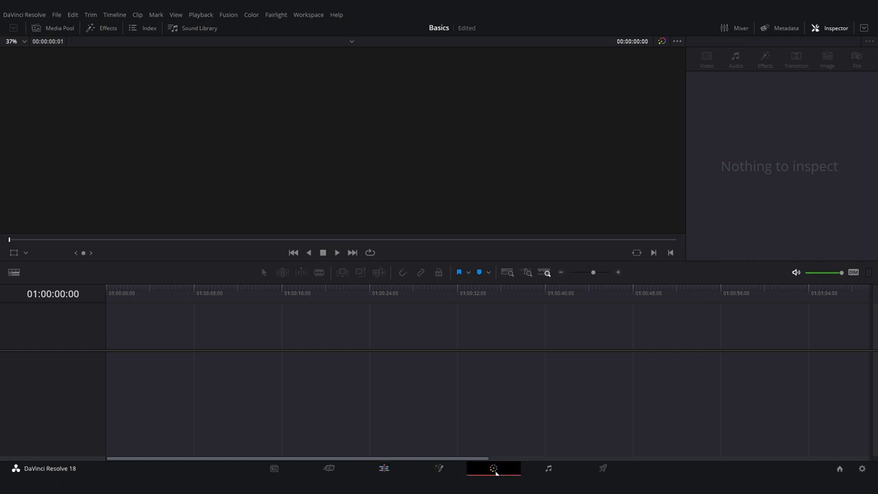
click(602, 469)
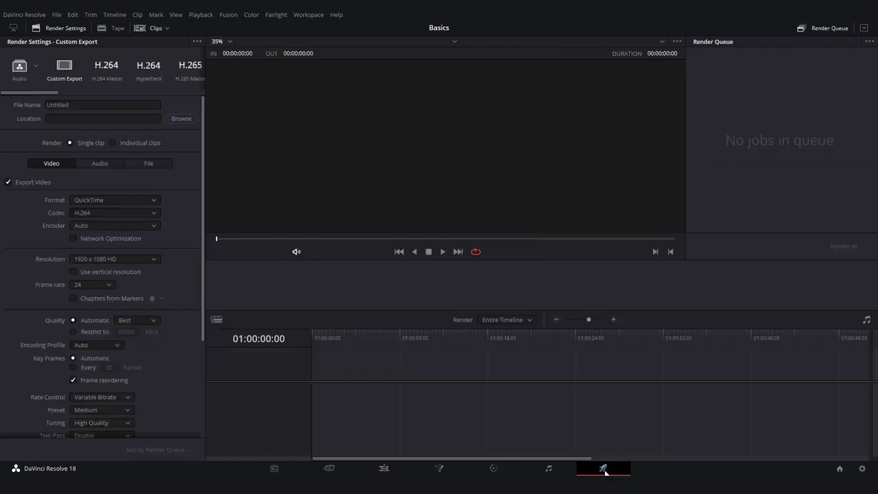
click(385, 471)
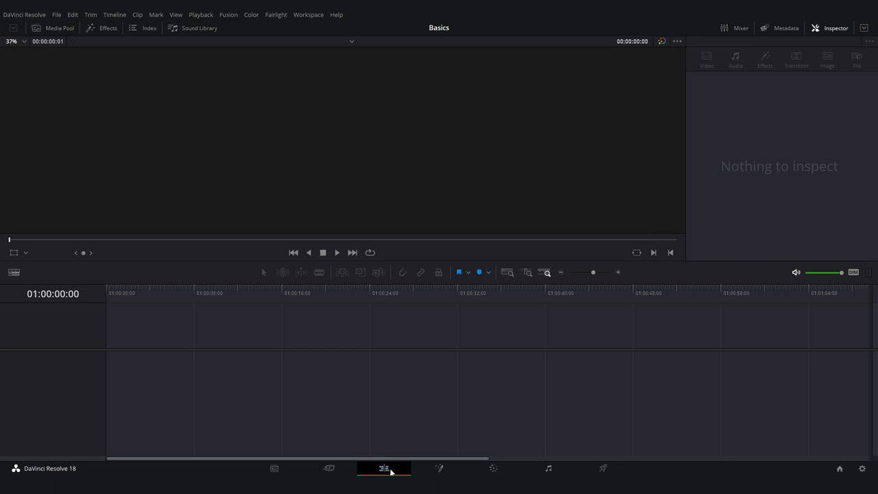
- Show the Media Pool and Effects library, and toggle the Inspector off and back on
click(52, 28)
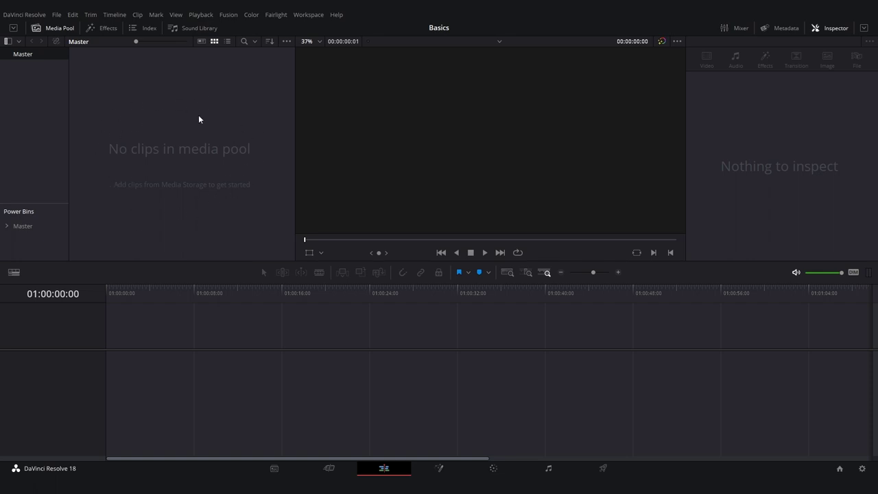
click(103, 28)
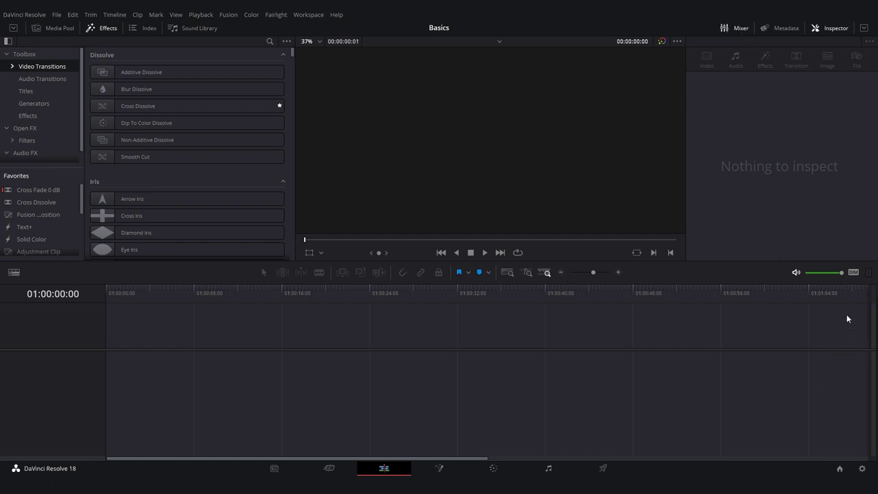
click(842, 29)
click(843, 29)
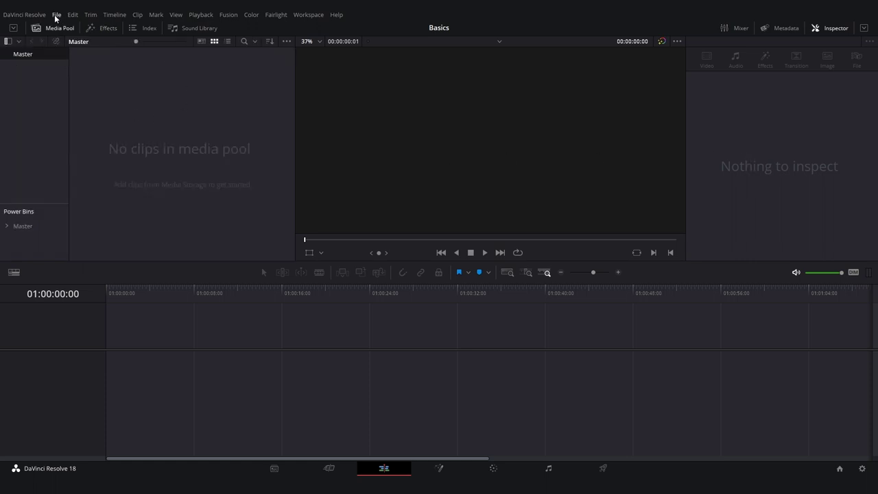
- Set the Timeline frame rate to 23.976 fps in Project Settings, then save and confirm the change
click(57, 15)
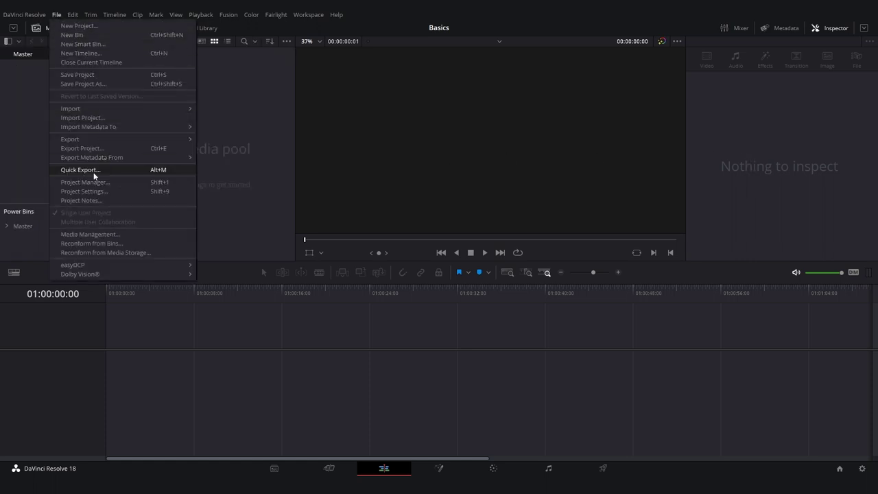
click(90, 191)
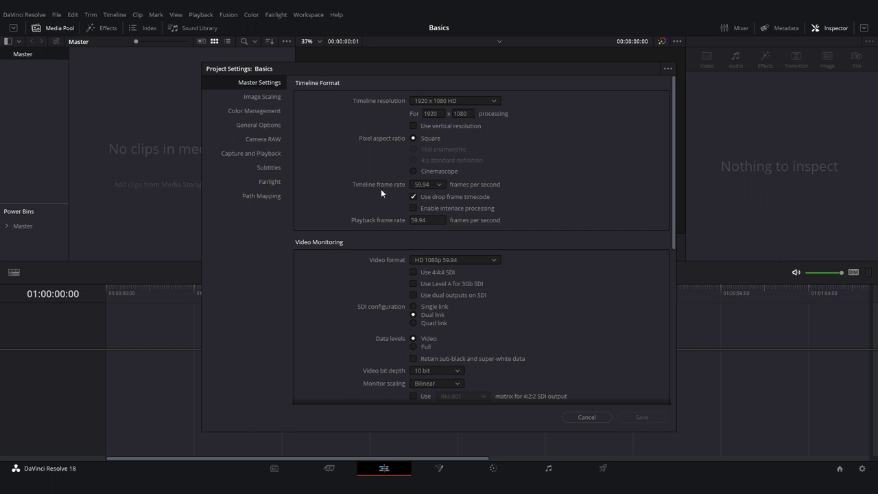
click(433, 185)
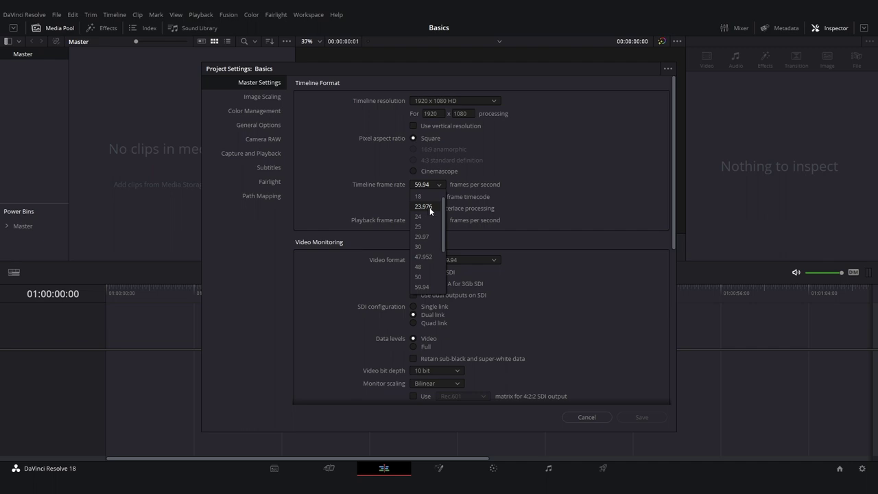
click(429, 207)
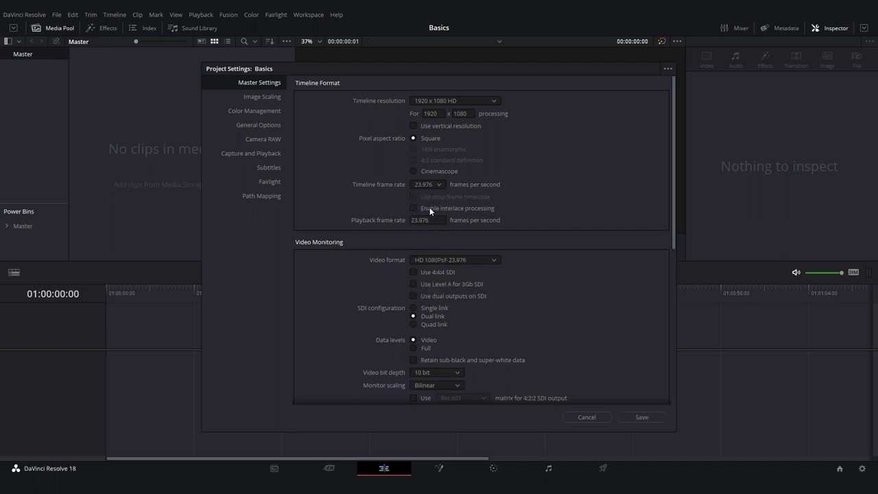
click(629, 418)
click(517, 273)
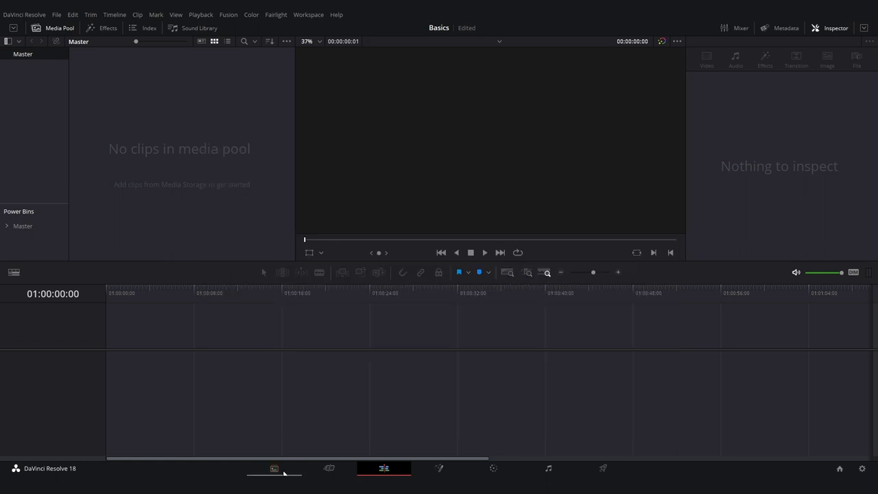
- Drag 001_220722.wav and 4T1A0816.MP4 into the Media Pool, keeping the project frame rate unchanged
key(alt+Tab)
drag(484, 116, 188, 123)
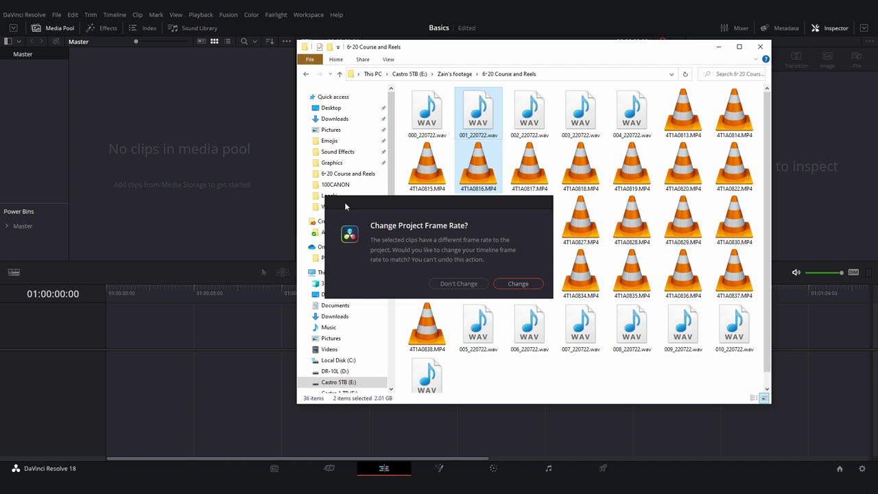
click(452, 283)
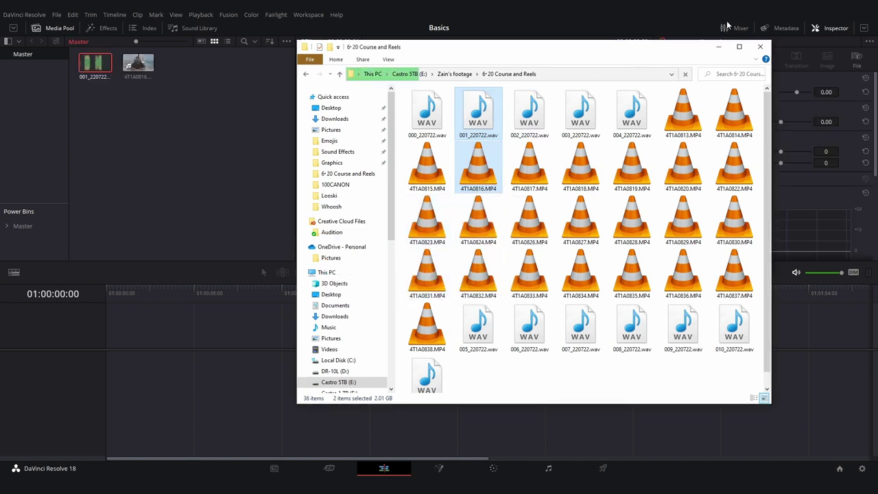
click(759, 46)
drag(209, 103, 86, 55)
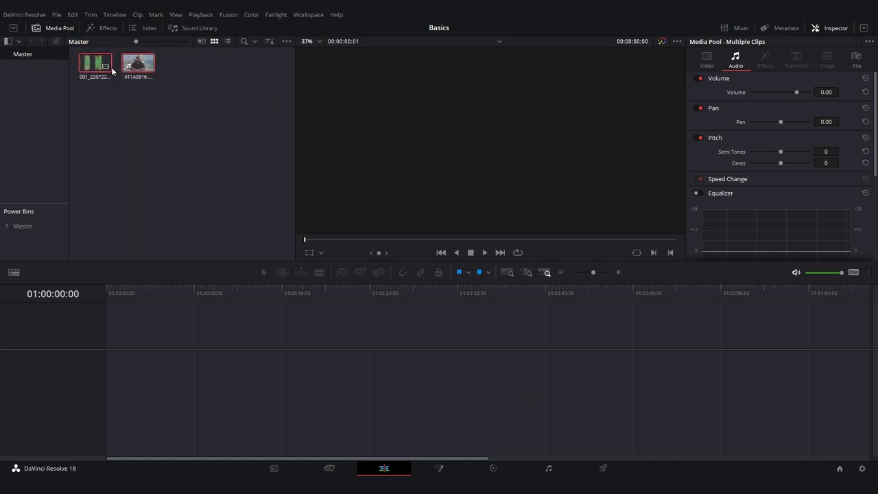
click(136, 224)
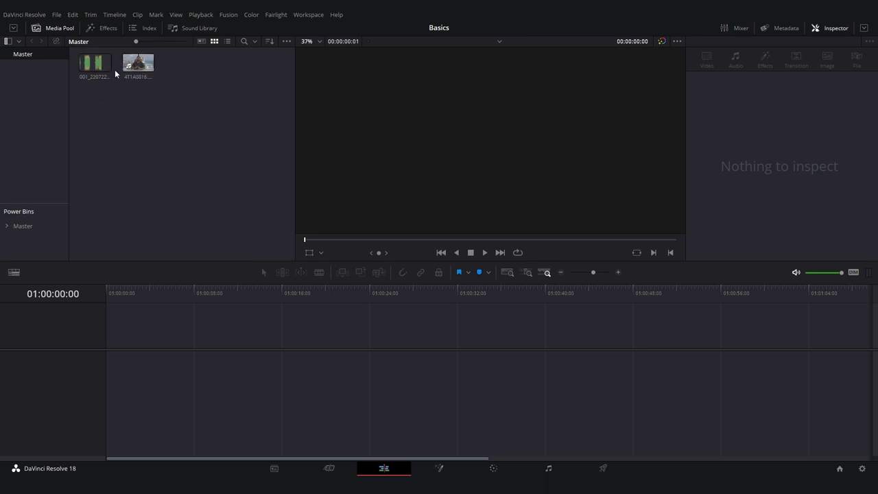
- Add two new bins to the Media Pool named Video and Audio
right_click(122, 128)
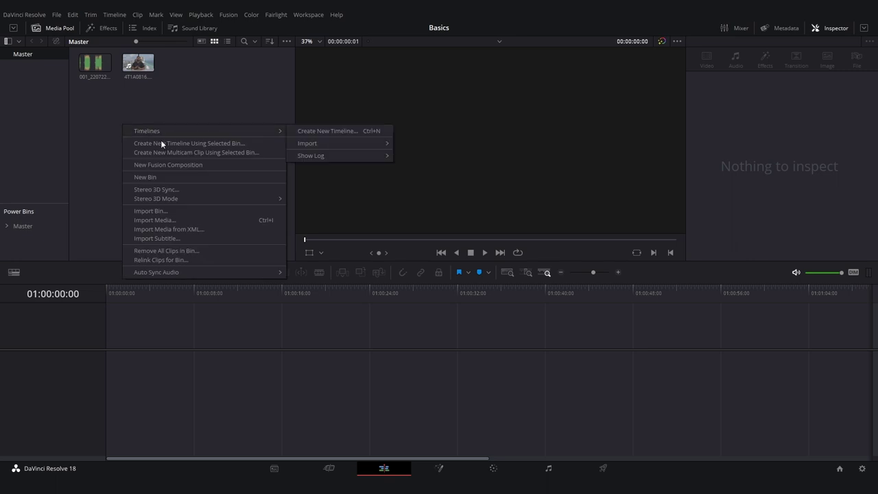
click(146, 177)
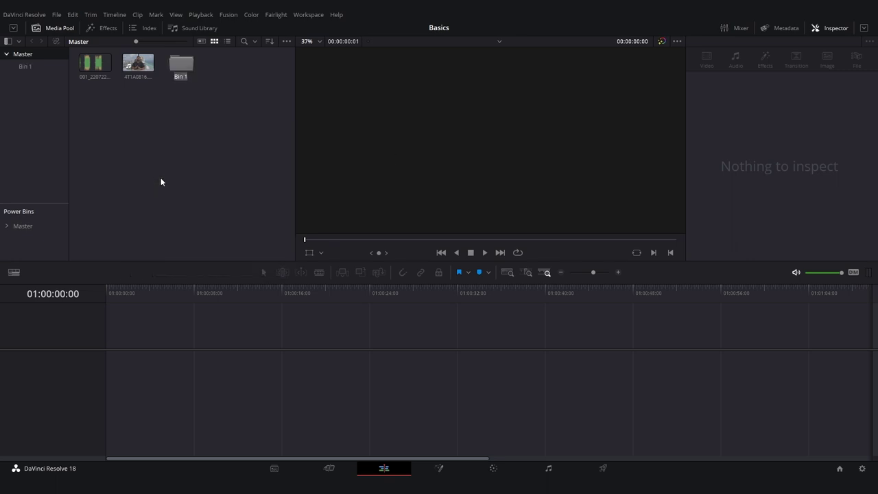
text(Video)
key(Return)
right_click(174, 144)
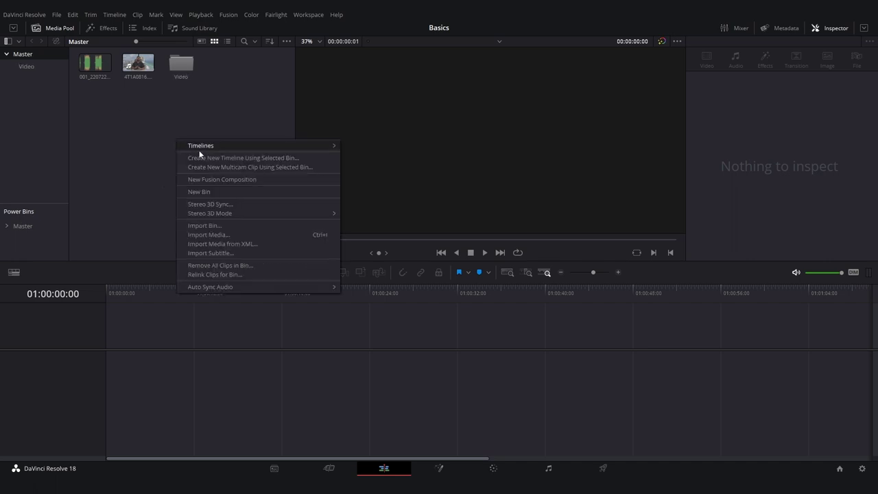
click(205, 192)
text(Audio)
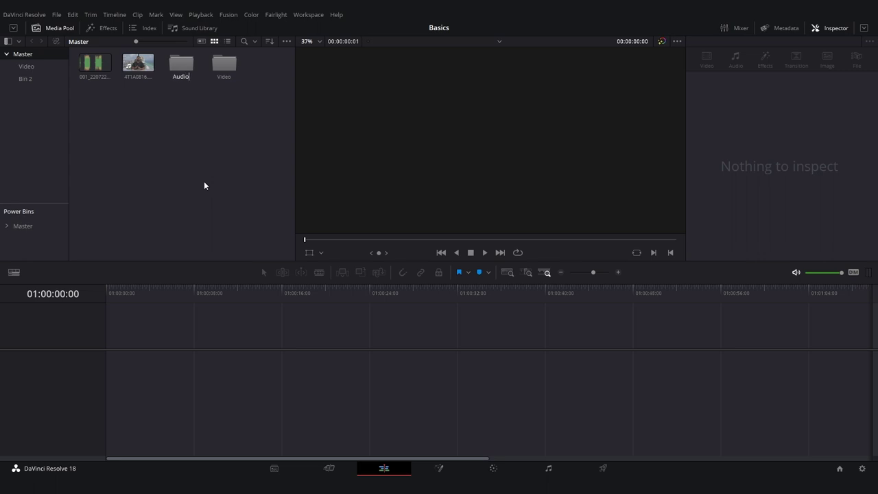
key(Return)
- Add SFX and Pictures bins and move the 4T1A0816 clip into a bin
right_click(168, 142)
click(194, 191)
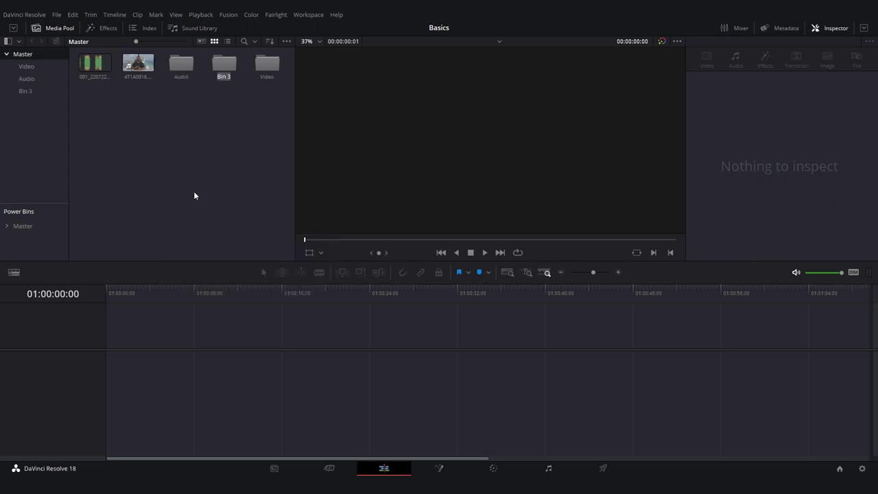
text(SFX)
key(Return)
right_click(179, 147)
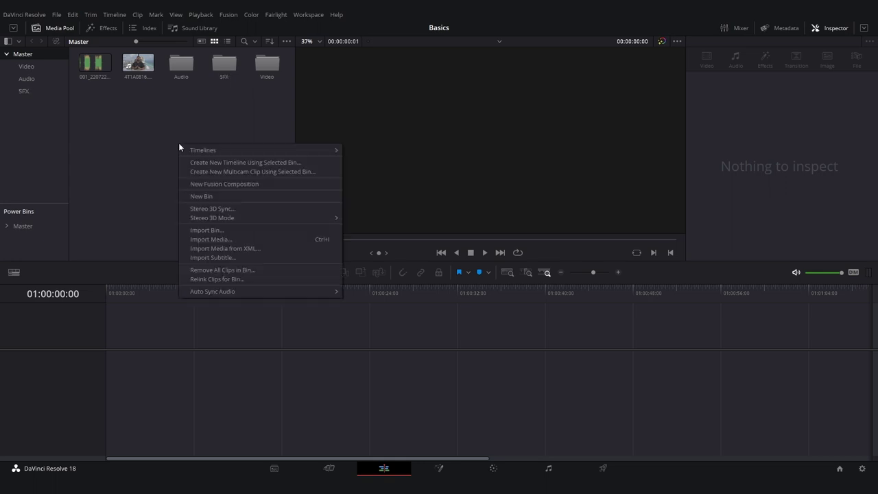
click(213, 198)
text(Pictures)
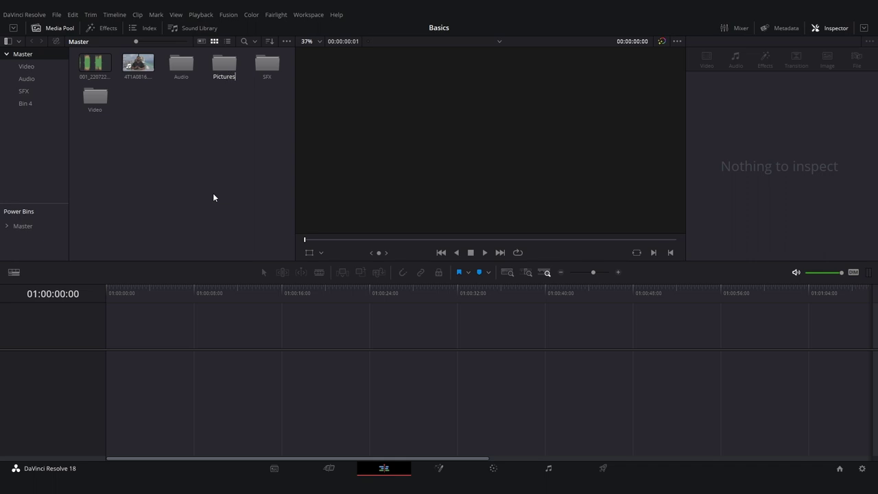
key(Return)
mouse_move(140, 68)
mouse_down()
mouse_move(168, 84)
mouse_move(262, 88)
mouse_move(145, 125)
mouse_move(91, 90)
mouse_move(102, 66)
mouse_move(92, 86)
mouse_move(134, 67)
mouse_up()
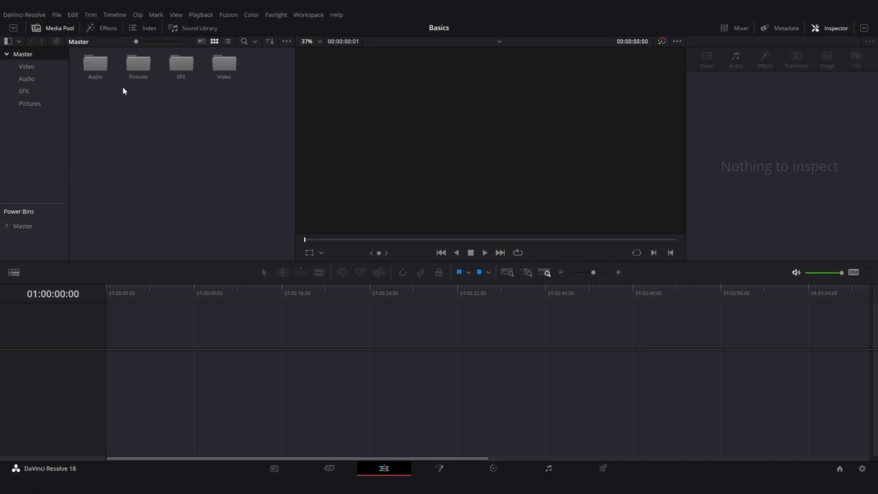
- Put 4T1A0816 on a new timeline, add 001_220722 on Audio 2, and shift the camera clip over it
double_click(227, 65)
drag(95, 63, 109, 367)
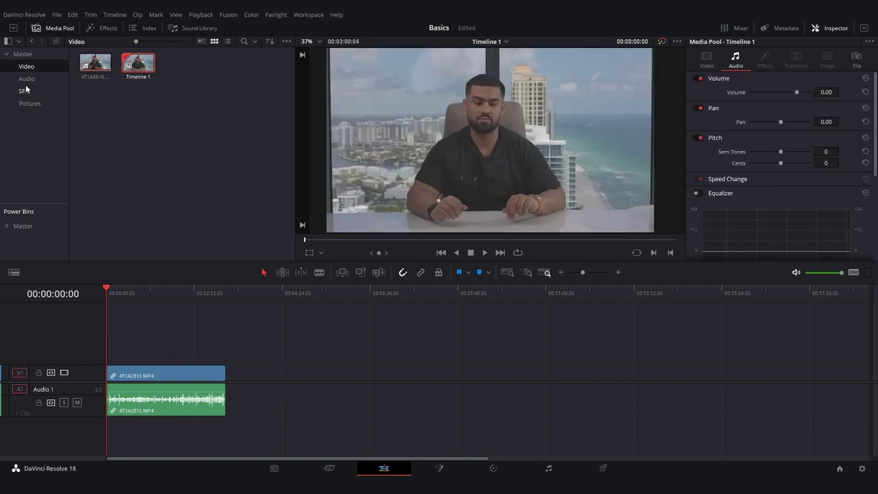
click(25, 80)
drag(87, 65, 139, 424)
drag(168, 373, 384, 382)
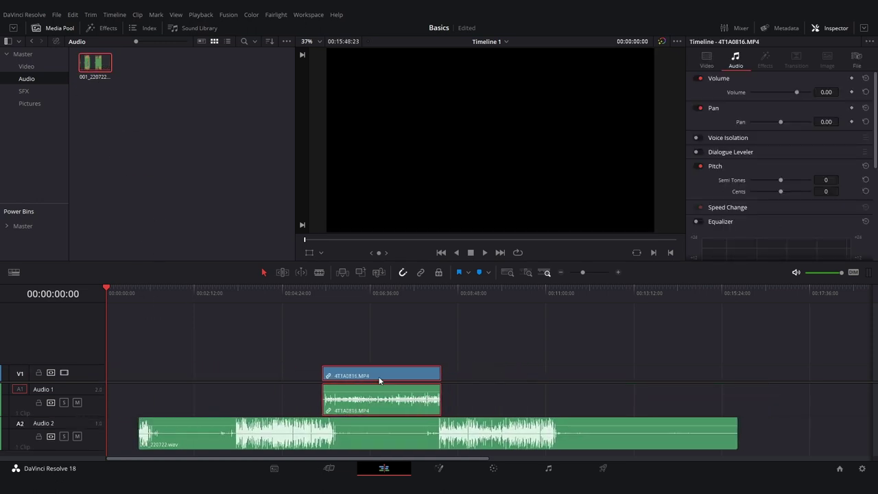
drag(327, 338, 435, 440)
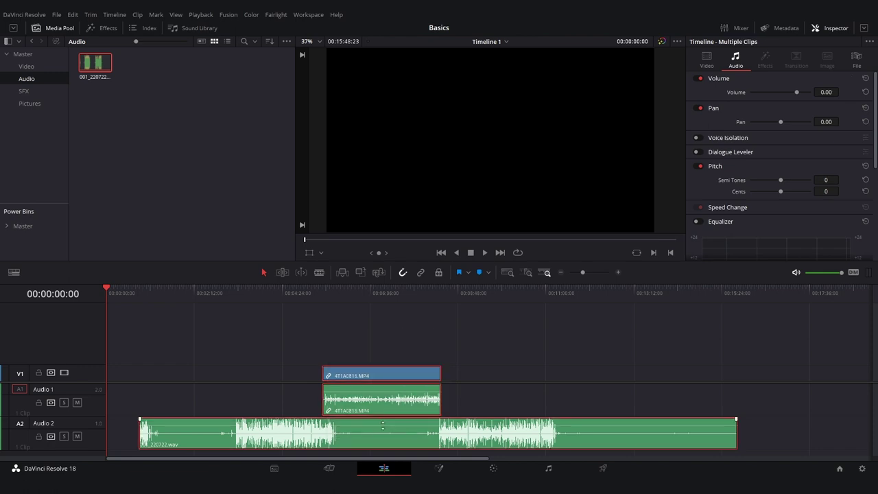
- Auto Align the selected clips Based On Waveform, then park the playhead at the camera clip's start
right_click(386, 406)
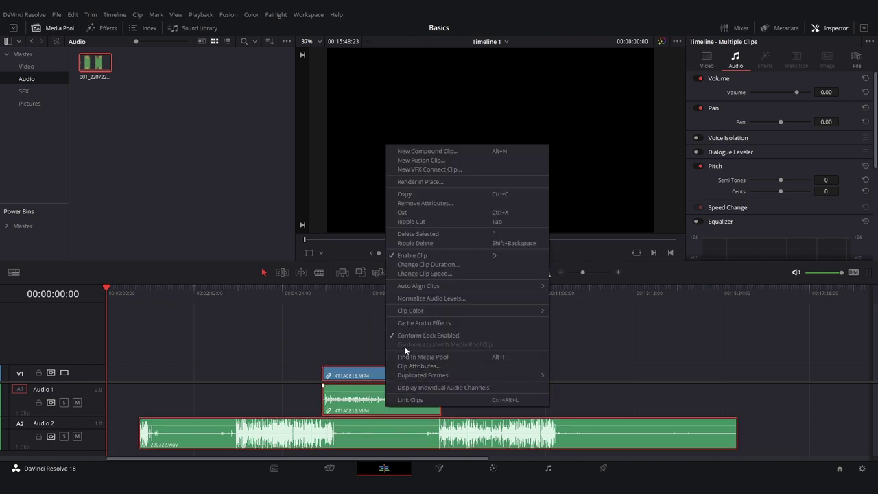
mouse_move(420, 284)
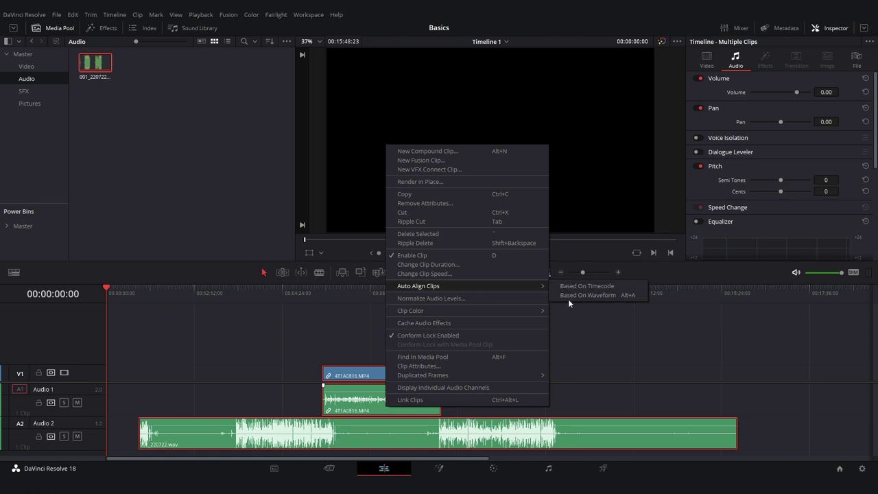
click(598, 298)
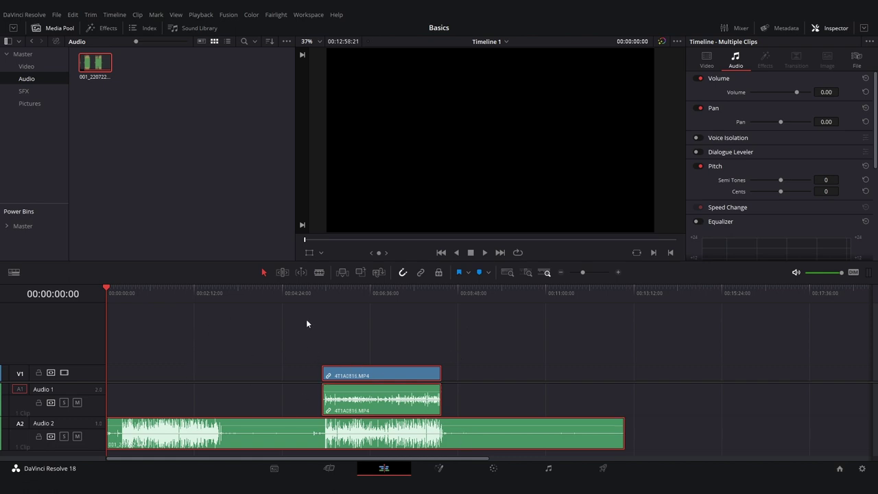
click(372, 330)
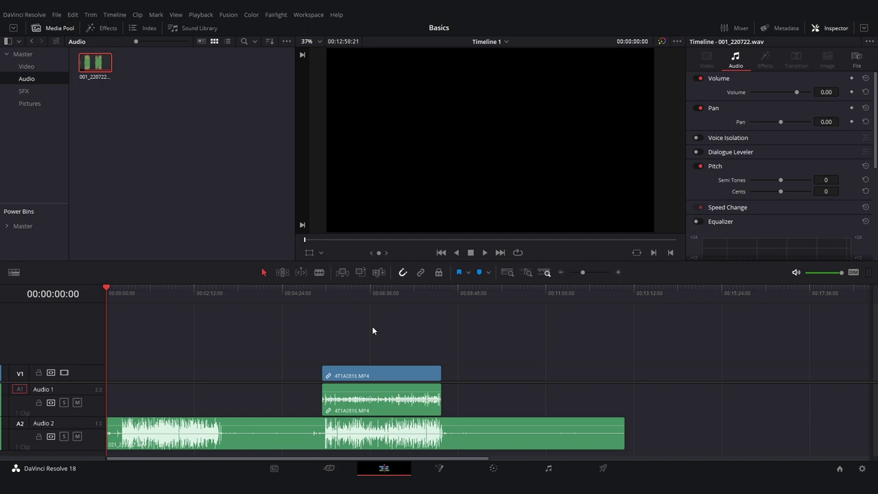
click(320, 292)
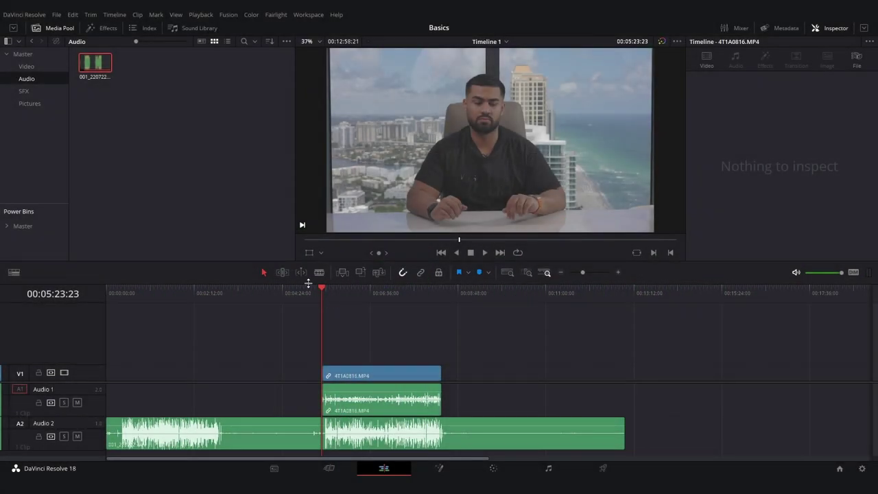
- Blade Audio 2 at both ends of the camera clip and delete the leading and trailing pieces
click(319, 272)
click(441, 435)
click(320, 433)
key(a)
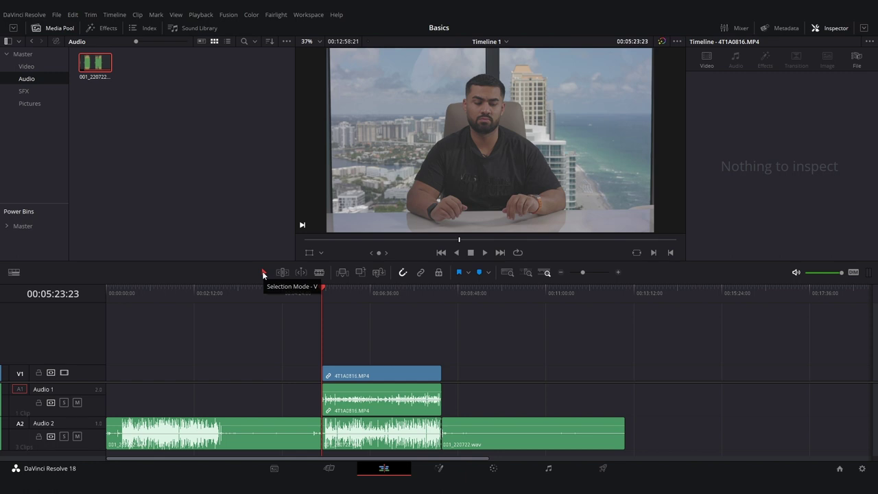
click(276, 432)
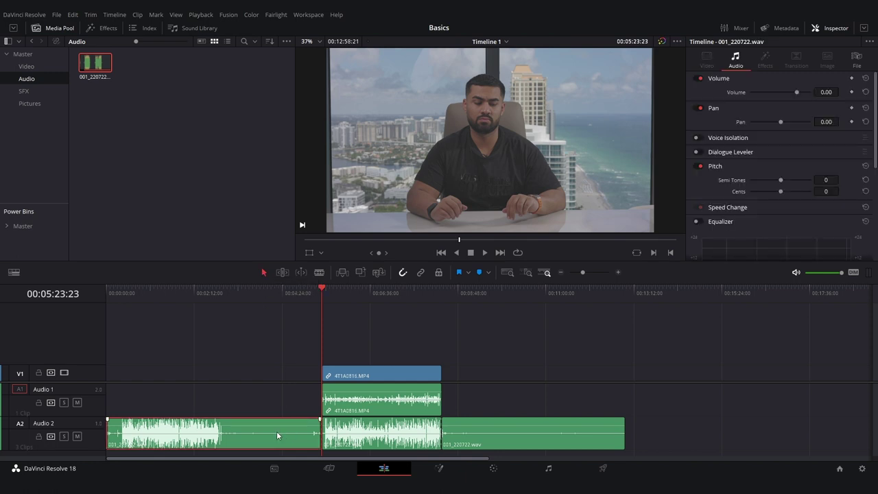
key(BackSpace)
click(492, 429)
key(BackSpace)
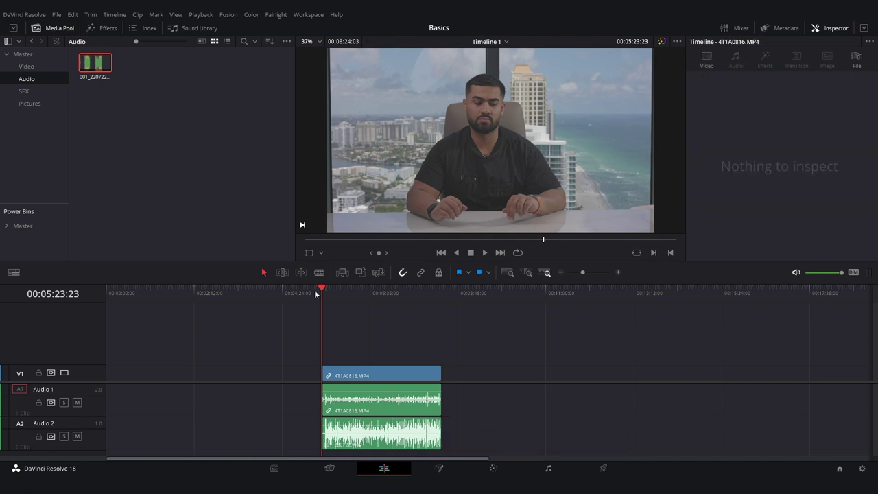
click(338, 289)
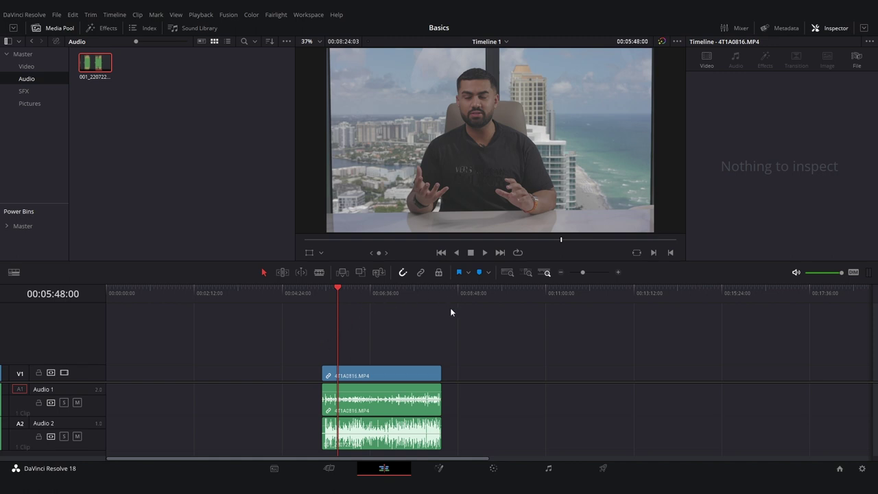
- Scrub the clip, try trimming its start at the playhead, then undo the trim
drag(334, 290, 348, 289)
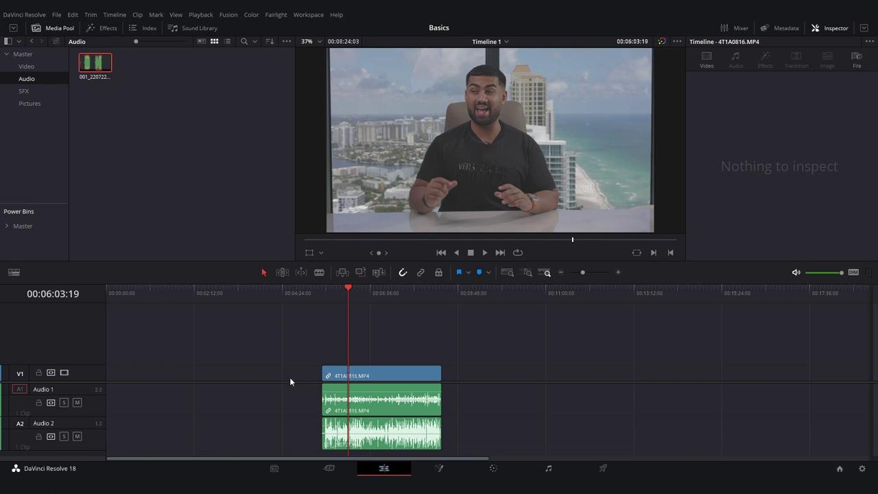
key(ctrl+shift+bracketleft)
drag(395, 294, 401, 292)
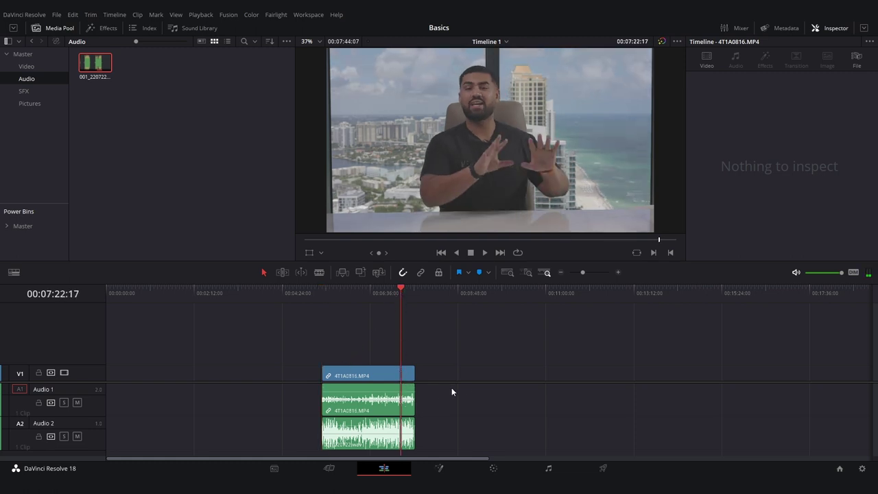
key(ctrl+z)
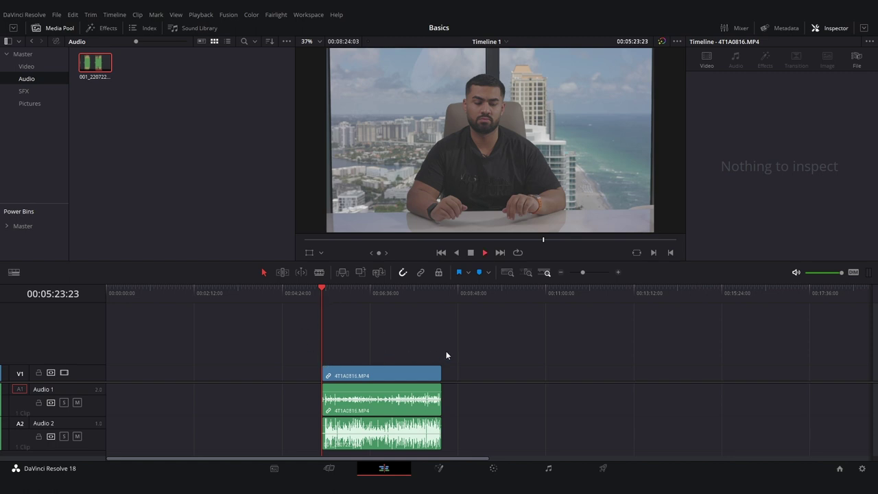
- Review the edit with J/K/L playback and move the synced clips earlier on the timeline
key(l)
key(l)
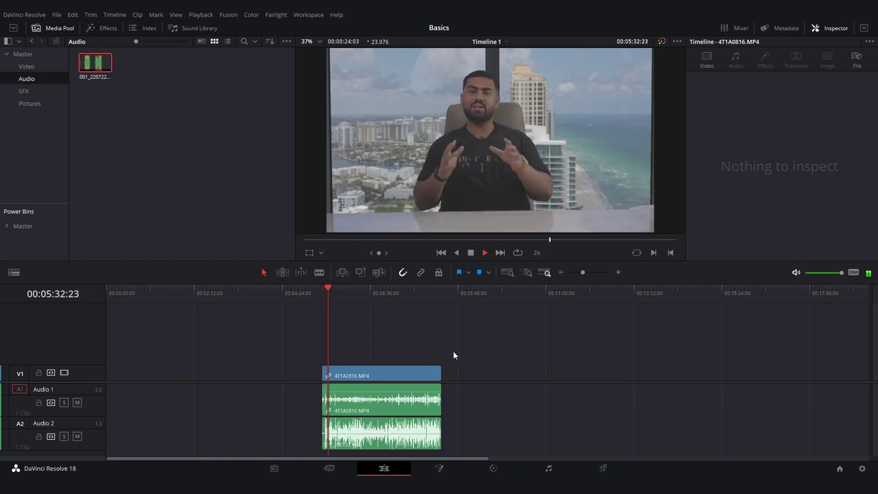
key(k)
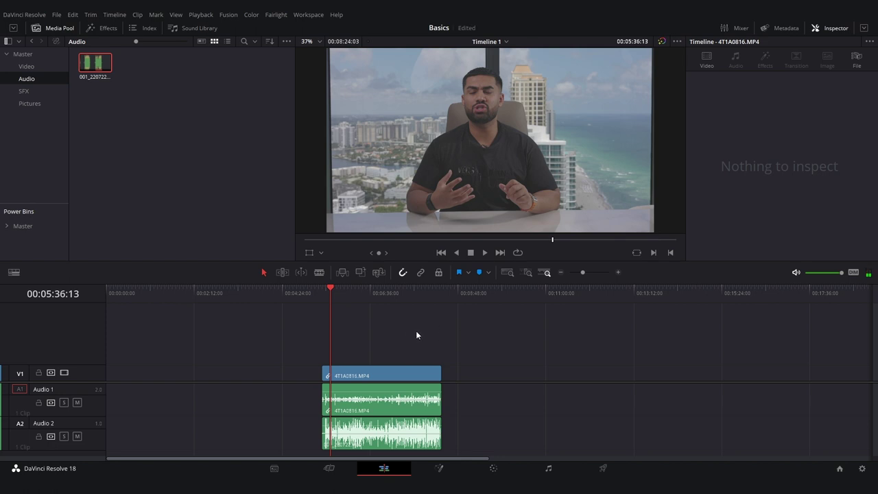
key(j)
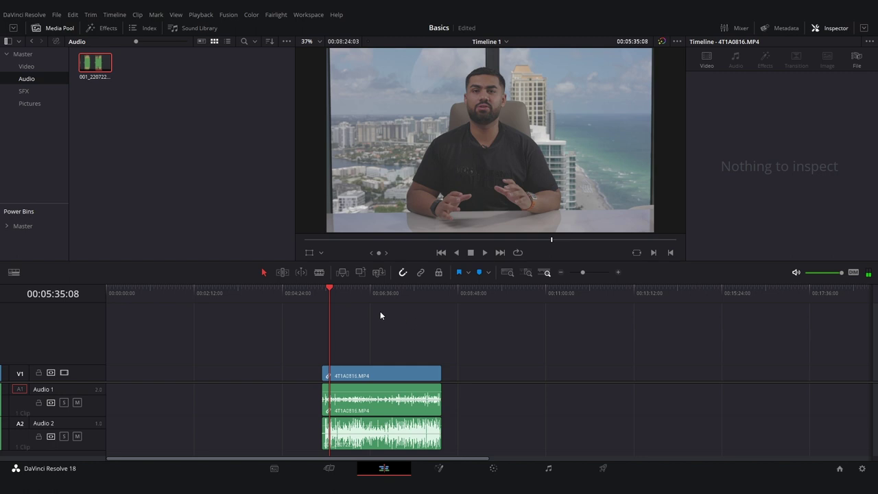
key(j)
key(j)
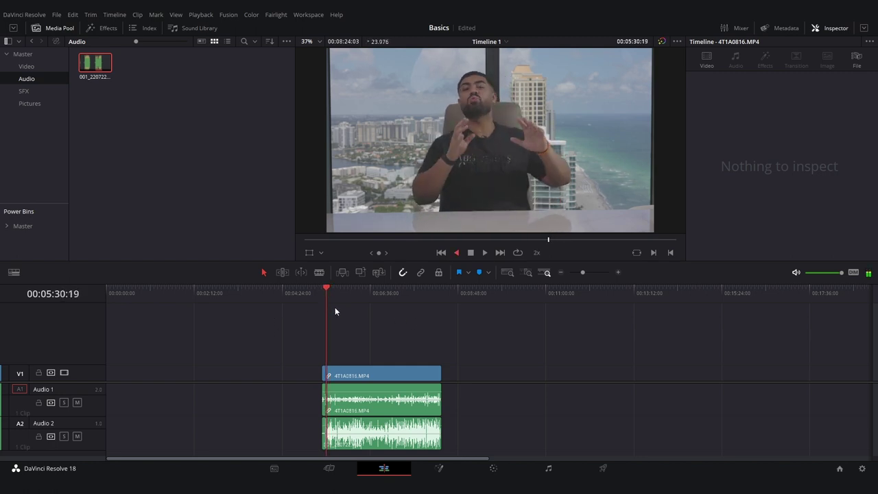
key(k)
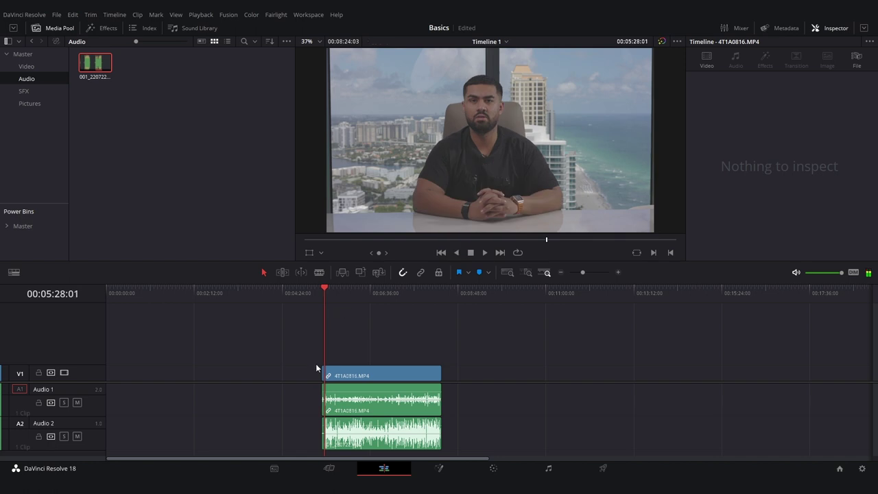
drag(325, 366, 294, 366)
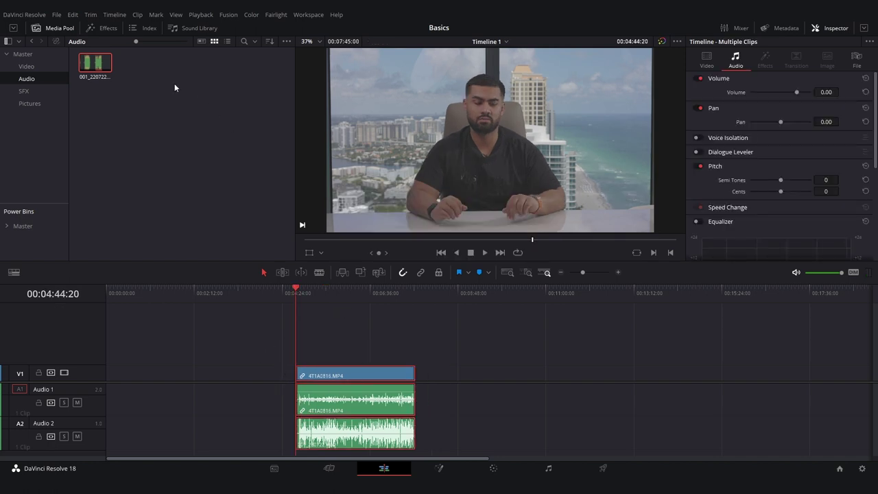
click(101, 30)
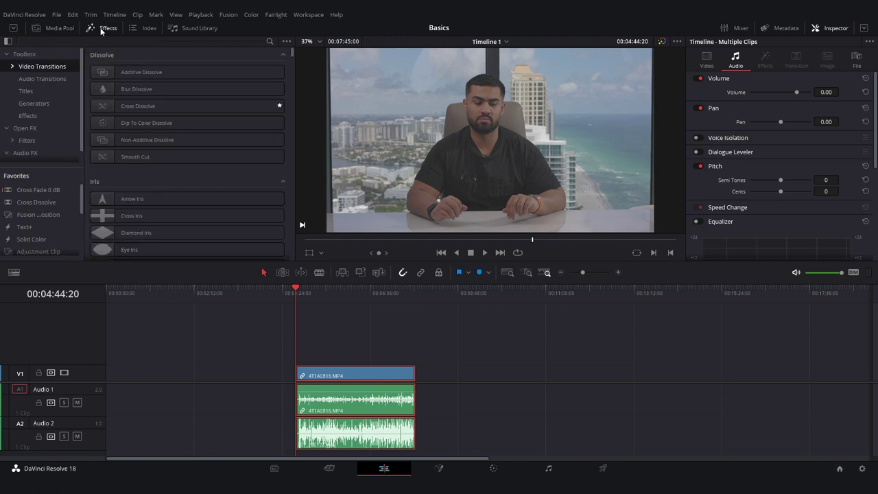
- Add a Text+ title on V2 at the playhead and lengthen it
click(29, 92)
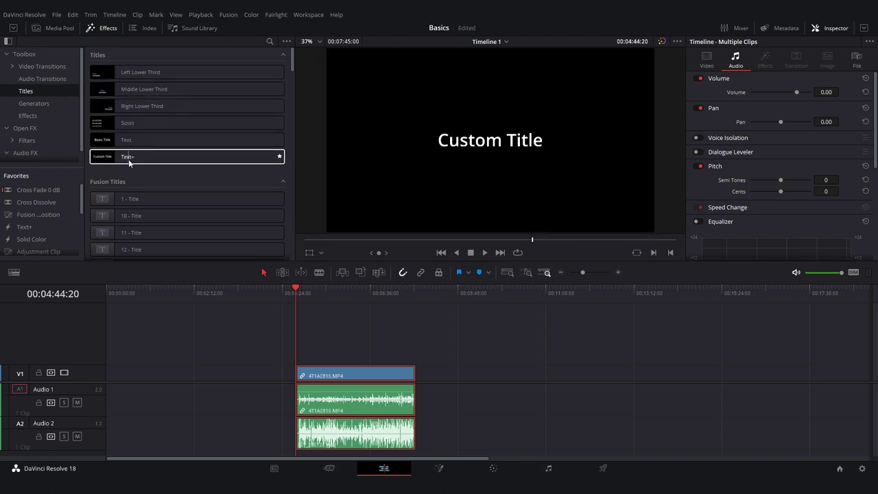
drag(128, 160, 302, 358)
key(ctrl+equal)
key(ctrl+equal)
key(ctrl+equal)
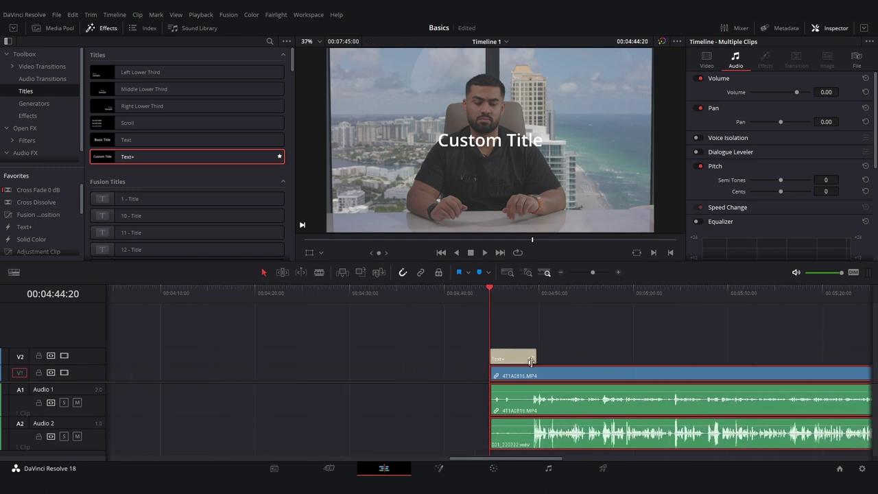
drag(537, 356, 704, 356)
scroll(612, 327, right, 3)
- Select the title clip and its text in the Inspector for editing
click(332, 360)
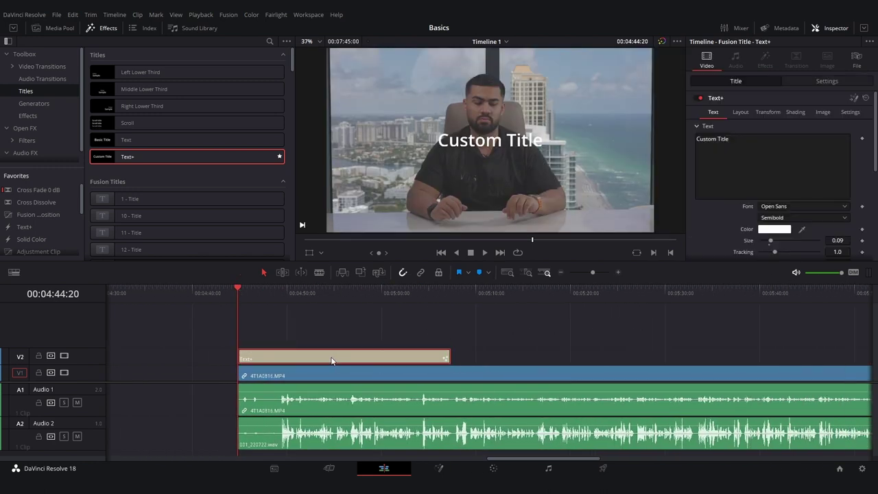
click(834, 29)
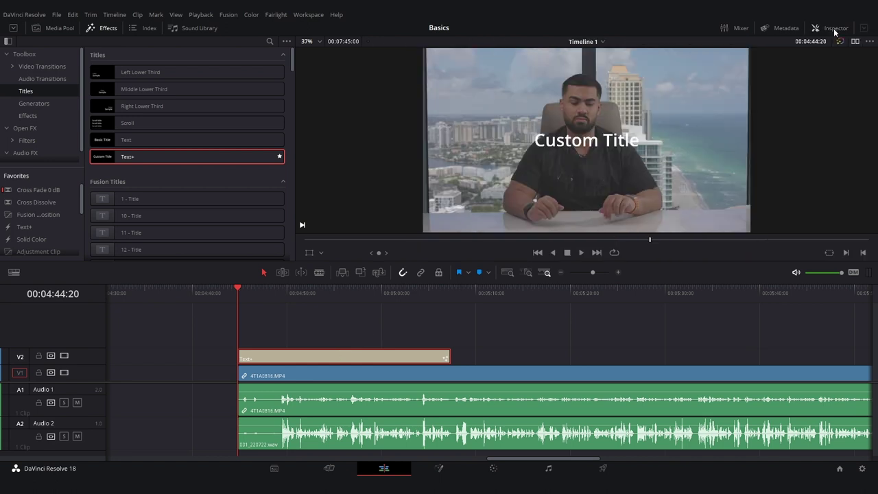
click(834, 28)
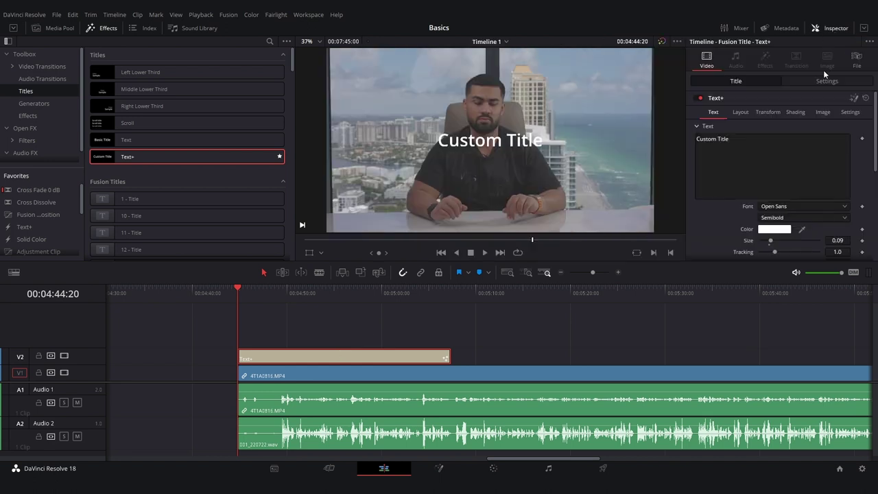
click(721, 146)
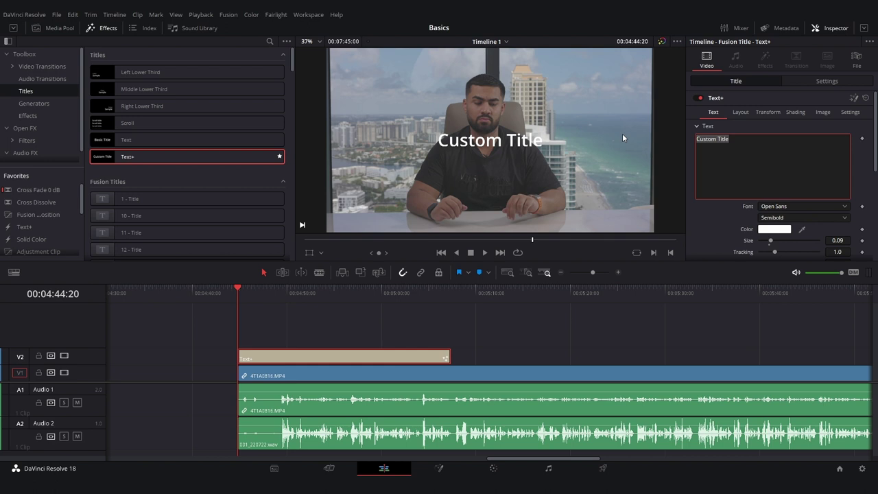
- Change the title text to 'Basic' and set it in the Bangers font
text(Basic)
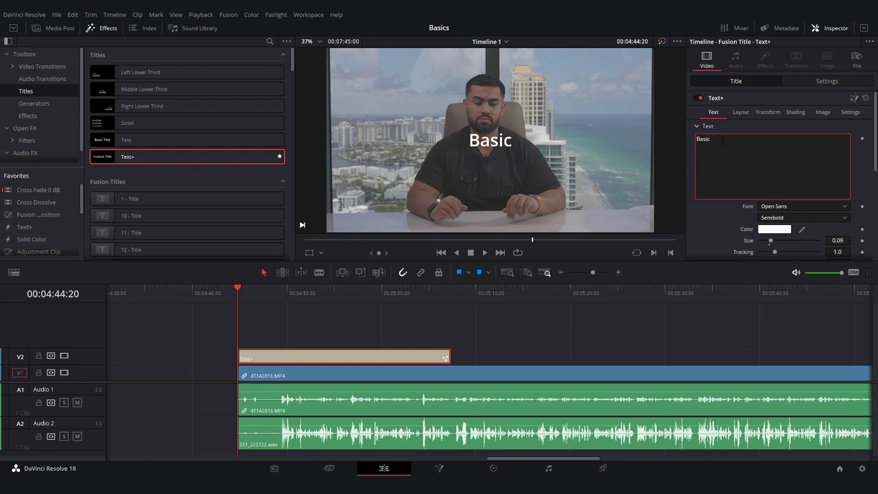
click(774, 208)
text(ban)
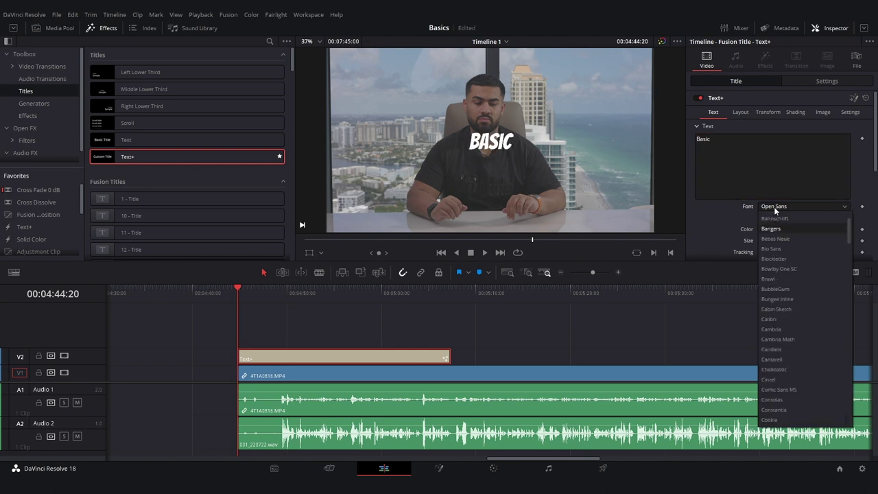
key(Return)
- Make the title text yellow, trying wider letter spacing and then undoing it
click(770, 231)
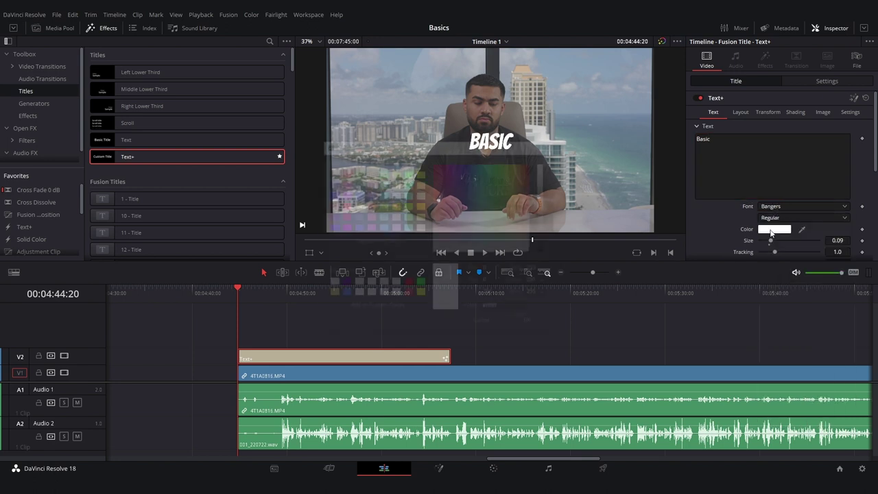
click(420, 294)
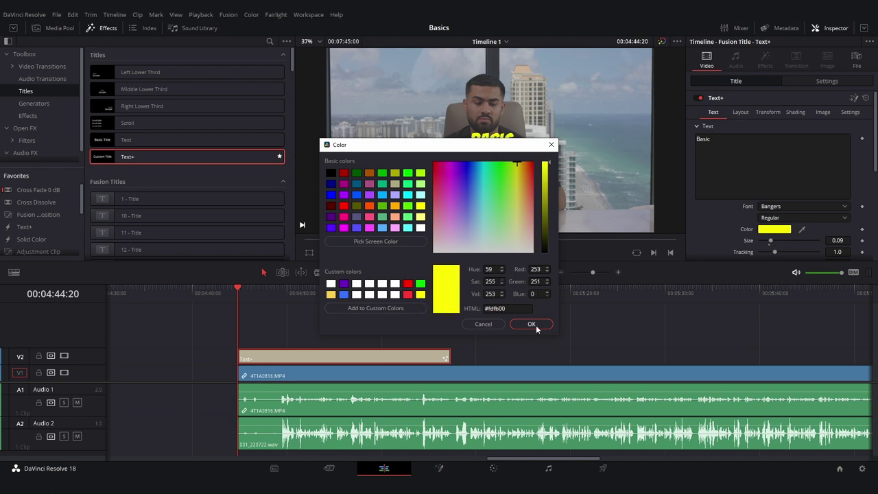
click(531, 324)
scroll(778, 201, down, 2)
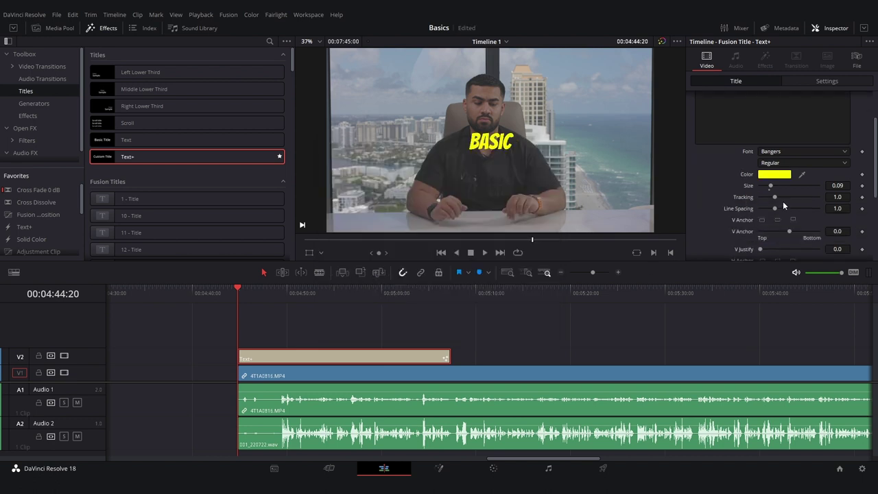
drag(778, 201, 788, 202)
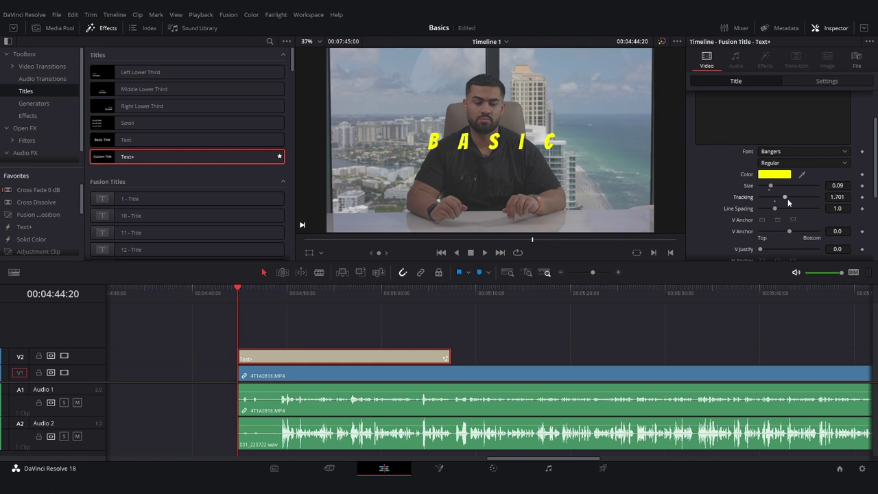
key(ctrl+z)
scroll(762, 208, down, 4)
scroll(745, 228, up, 6)
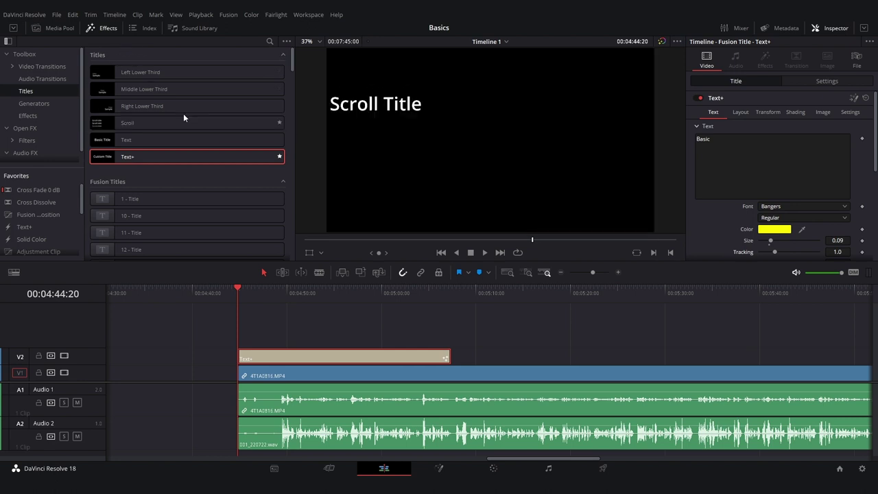
- Find Drop Shadow in Open FX, apply it to the Text+ title clip, then compare by undoing and redoing it
click(29, 129)
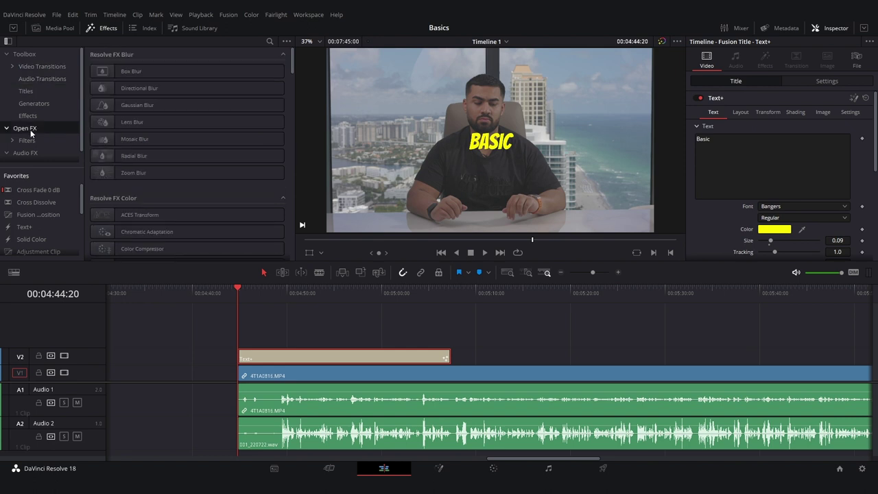
click(270, 41)
text(drop)
drag(132, 97, 311, 359)
scroll(495, 159, up, 2)
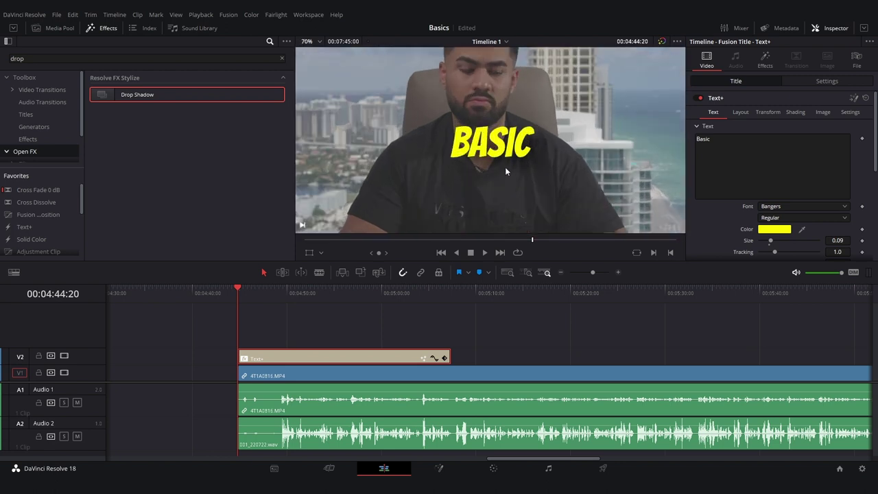
scroll(508, 170, up, 4)
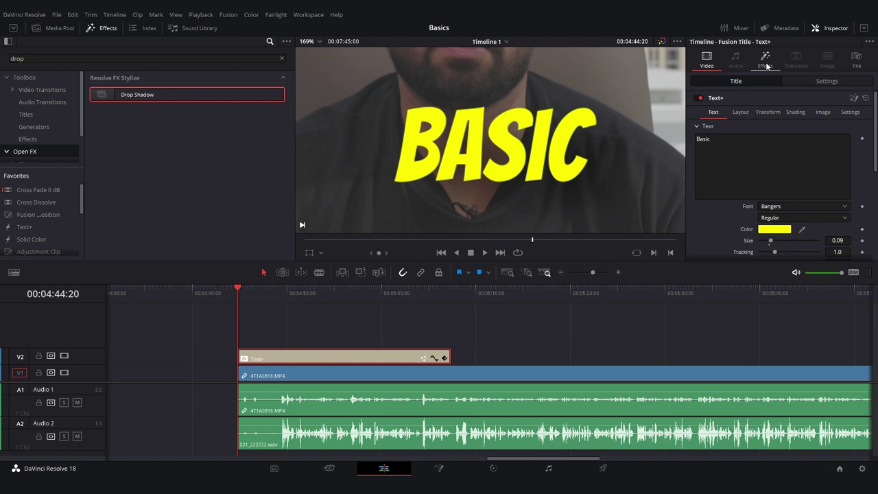
key(ctrl+z)
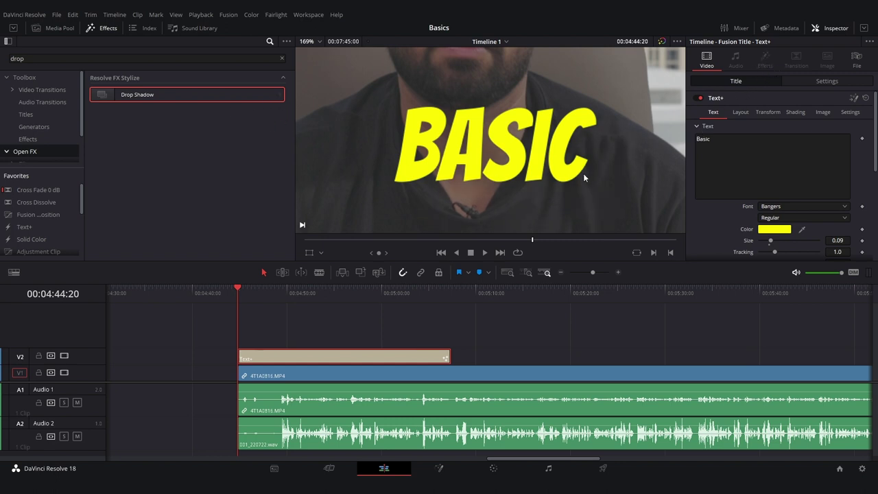
key(ctrl+shift+z)
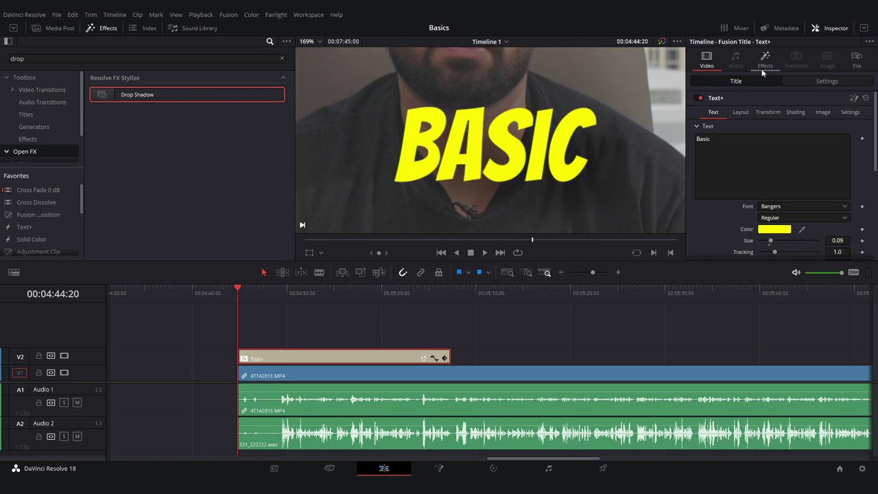
- Set the drop shadow to strength 1.0, Drop Distance 0.017 and Blur 0.419
click(764, 60)
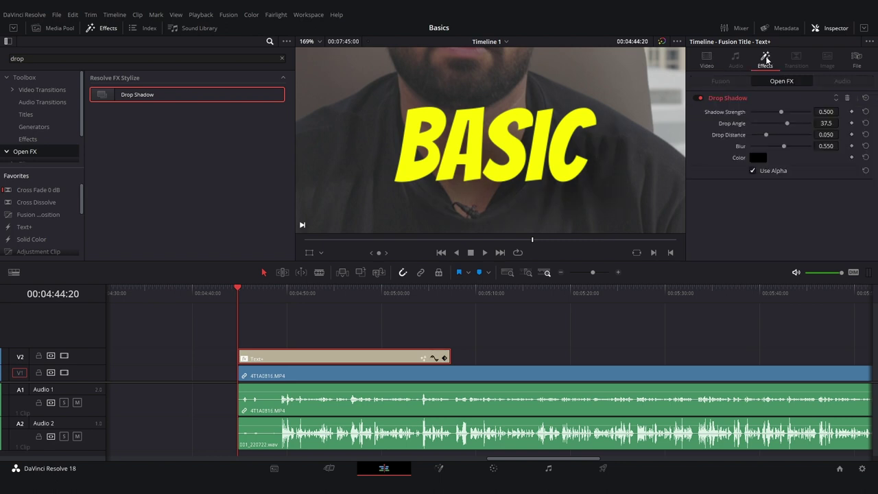
drag(781, 111, 822, 112)
mouse_move(765, 135)
mouse_down()
mouse_move(775, 148)
mouse_move(756, 140)
mouse_up()
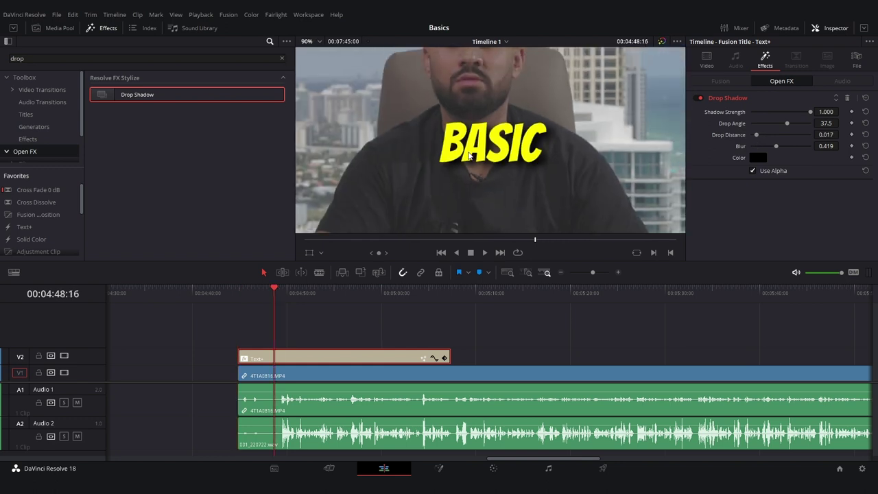
scroll(469, 156, down, 2)
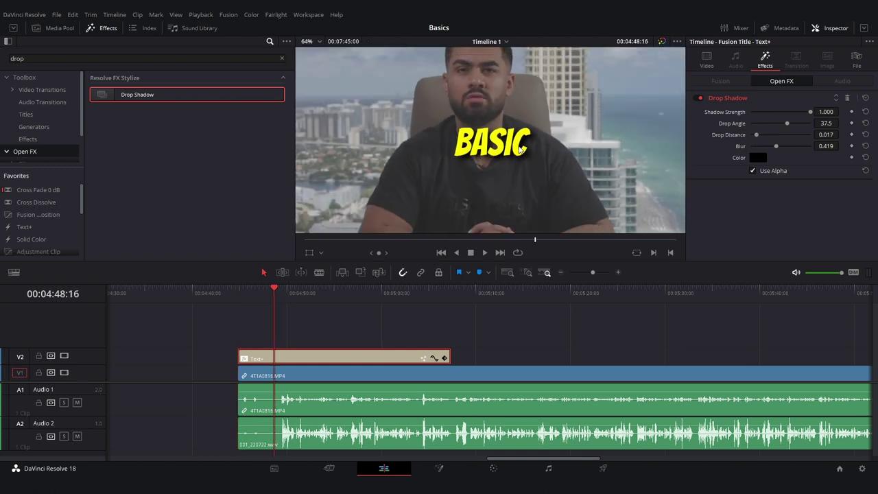
- Add Zoom In (Prism + Shake) to the start of the title clip, preview it, and save the project
click(41, 91)
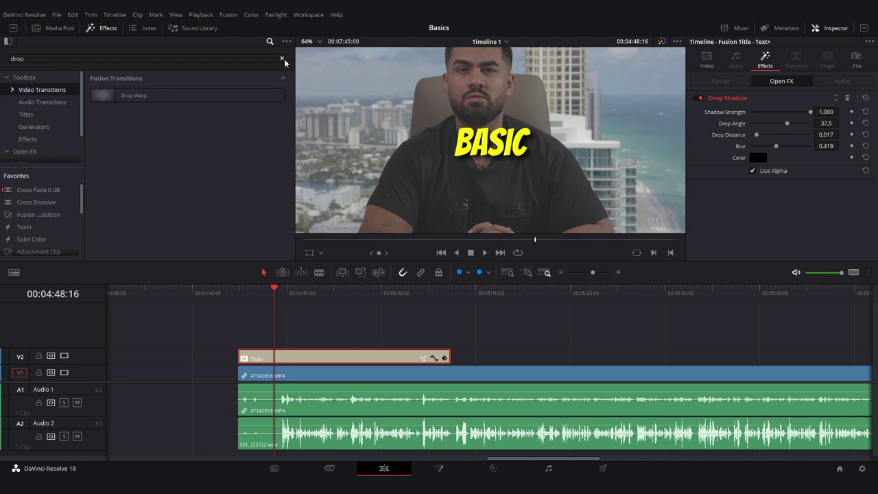
click(282, 59)
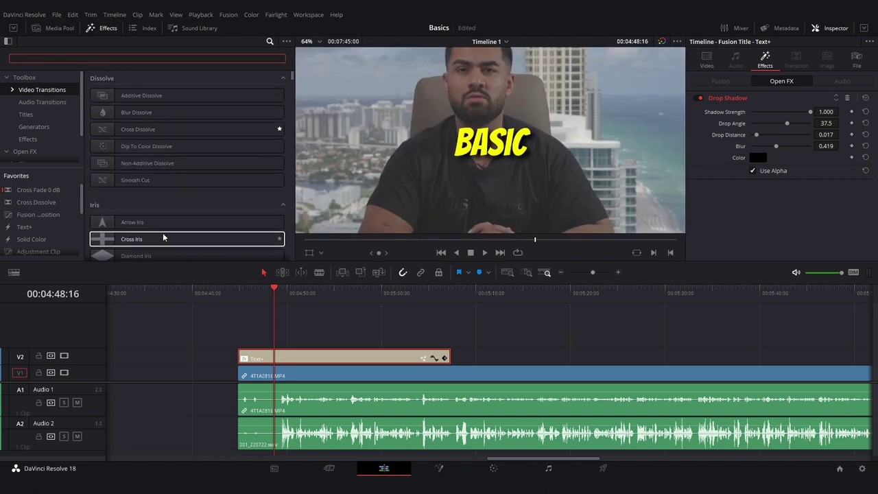
scroll(163, 237, down, 10)
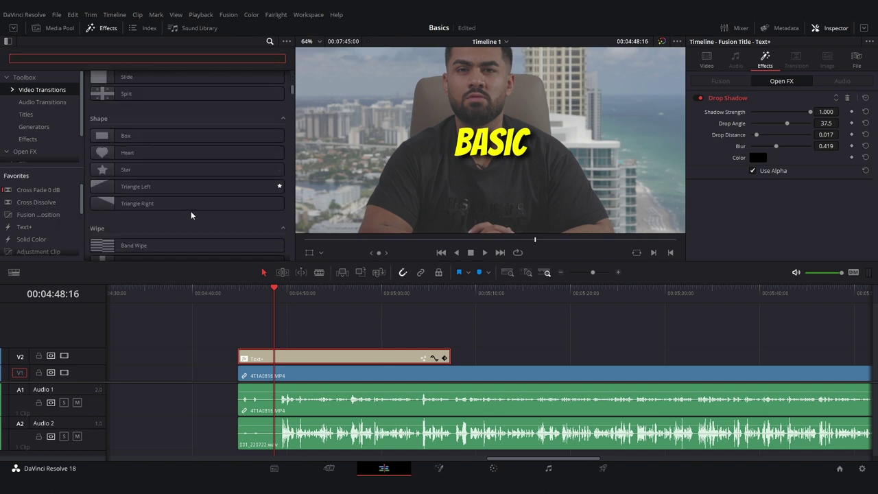
scroll(191, 216, down, 15)
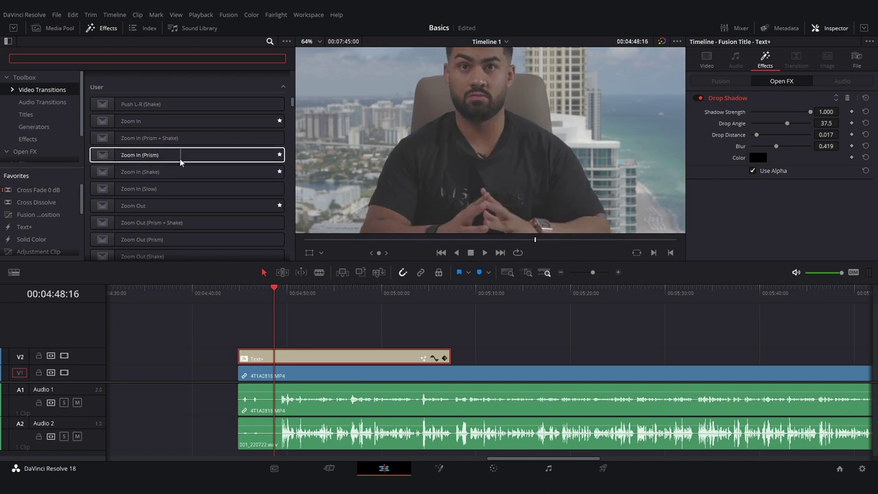
drag(166, 143, 300, 357)
click(287, 295)
key(space)
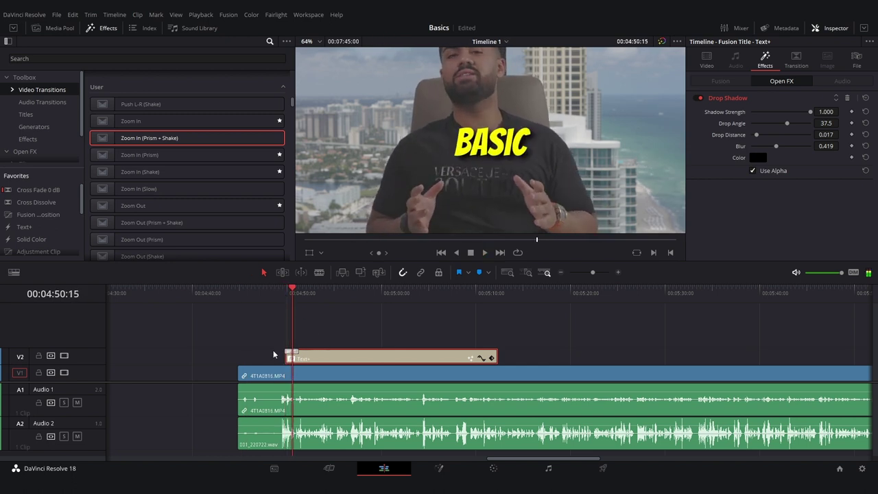
key(ctrl+s)
- Add the same Zoom In (Prism + Shake) transition to the start of the V1 clip and play back the opening
drag(151, 138, 245, 375)
scroll(261, 366, up, 2)
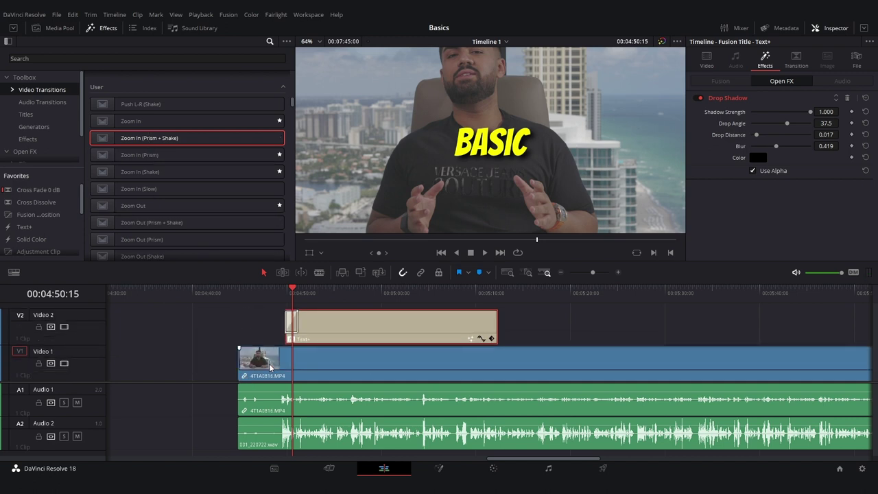
drag(143, 138, 248, 363)
click(240, 291)
key(space)
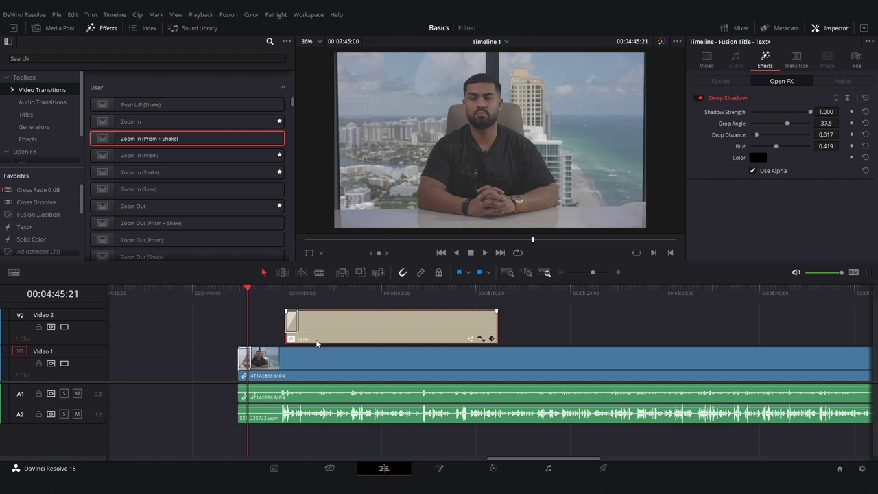
- In File Explorer, browse to F:\FX\Sound Effects\All
key(super+e)
scroll(350, 332, down, 1)
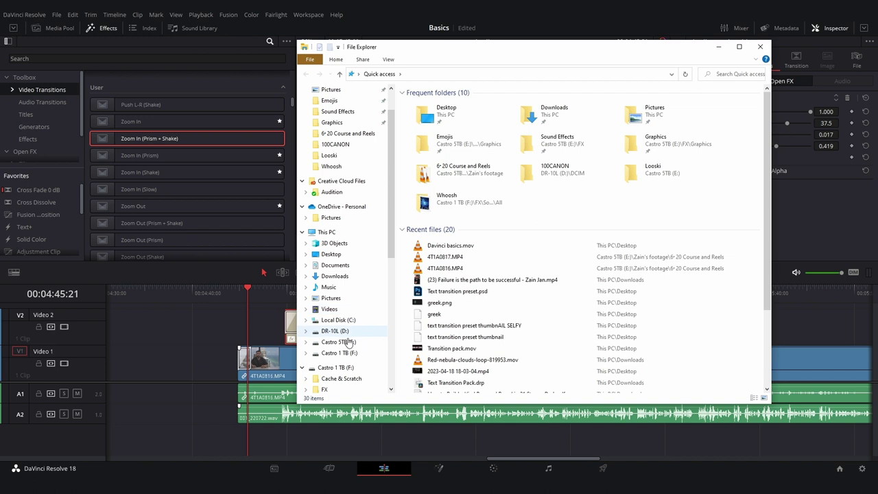
click(340, 352)
double_click(419, 112)
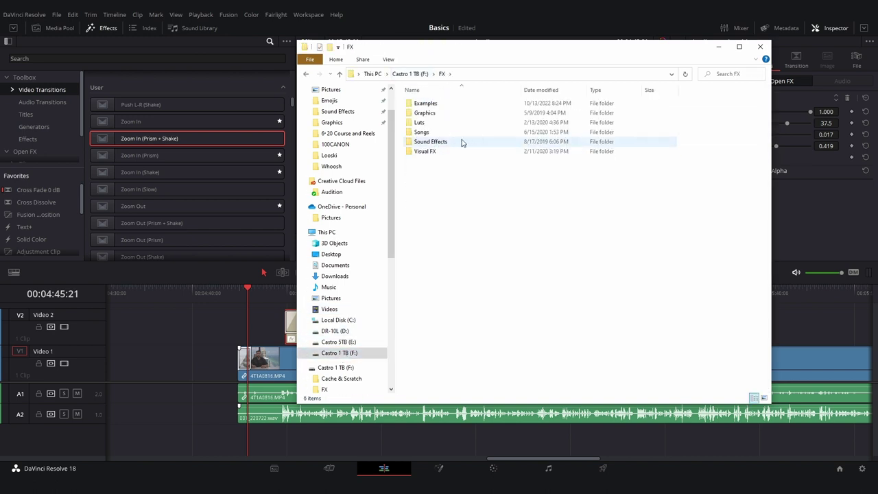
double_click(450, 142)
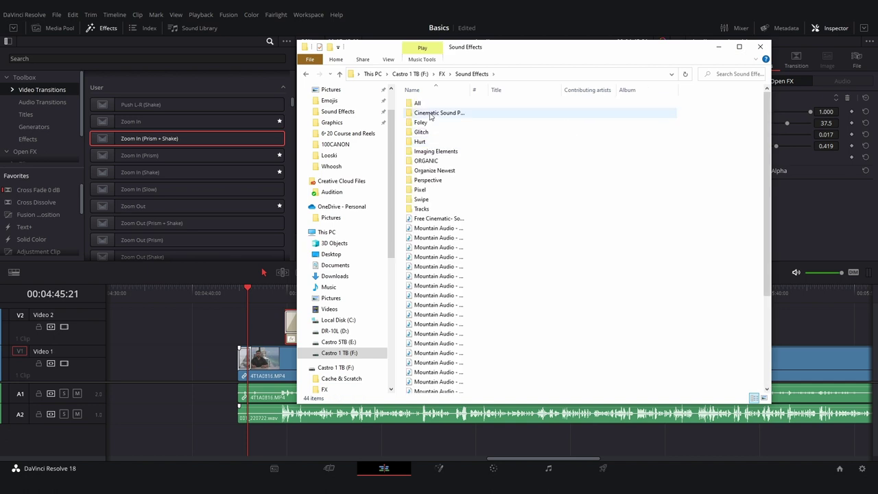
double_click(439, 103)
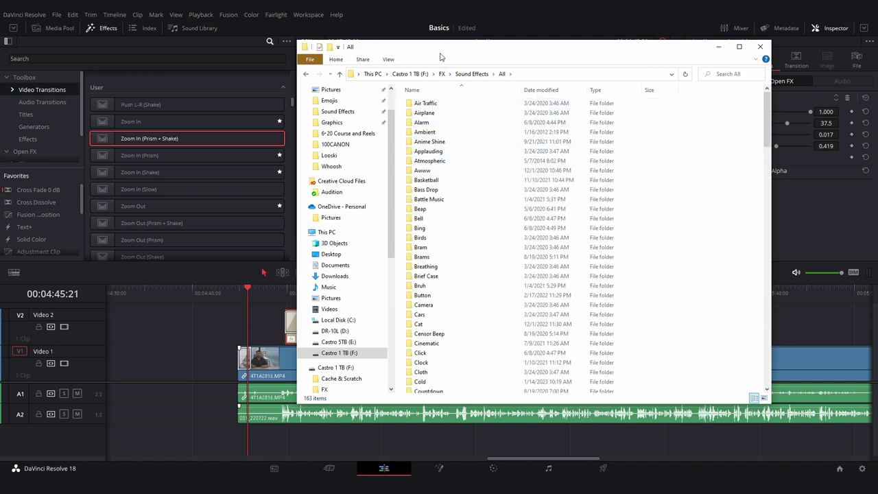
drag(349, 63, 446, 60)
- Open the Media Pool's Audio bin and import Air - Traffic.mp3 from the Air Traffic folder
click(60, 30)
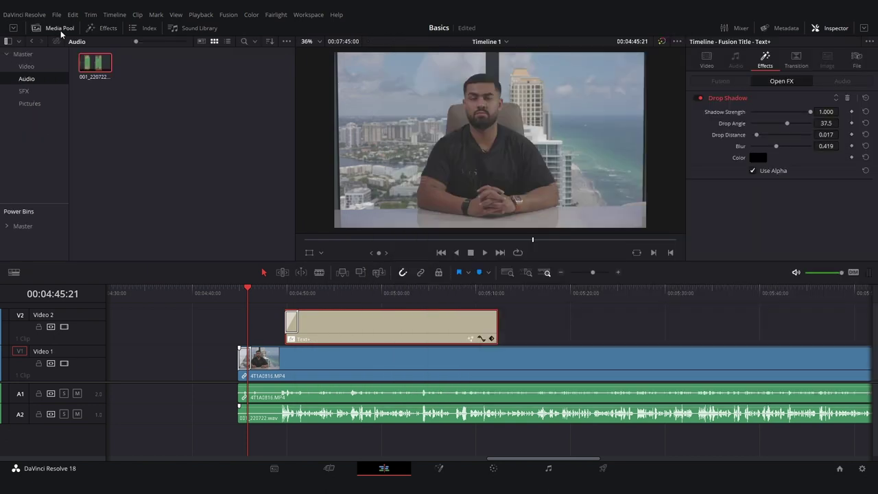
click(39, 80)
key(alt+Tab)
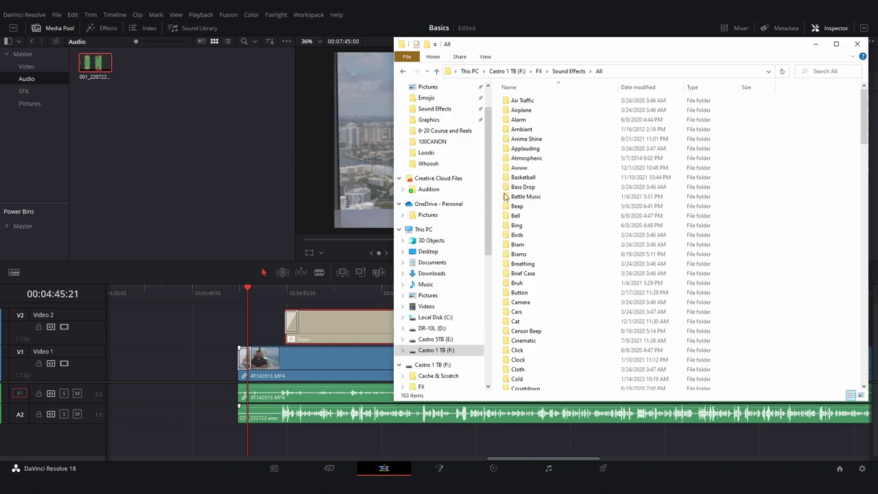
click(539, 103)
double_click(539, 103)
drag(540, 103, 192, 119)
click(167, 109)
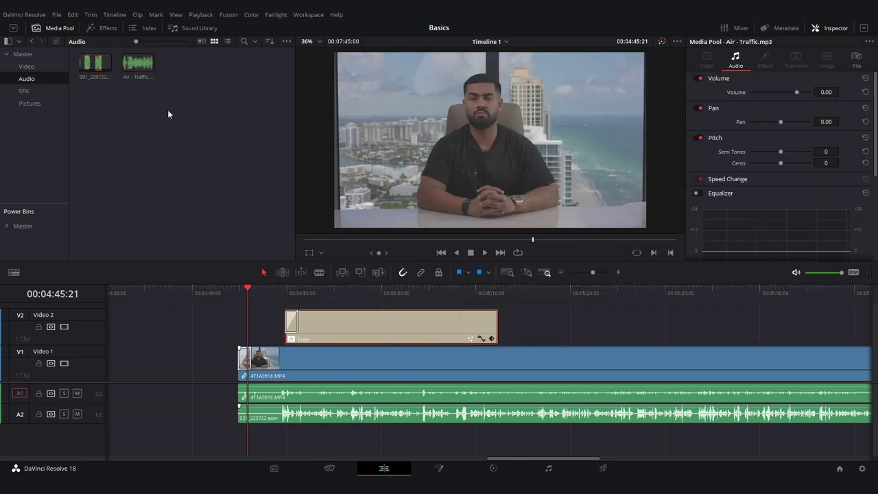
- Place Air - Traffic on a new A3 track and preview it from around 05:18
drag(135, 74, 343, 425)
scroll(509, 344, right, 4)
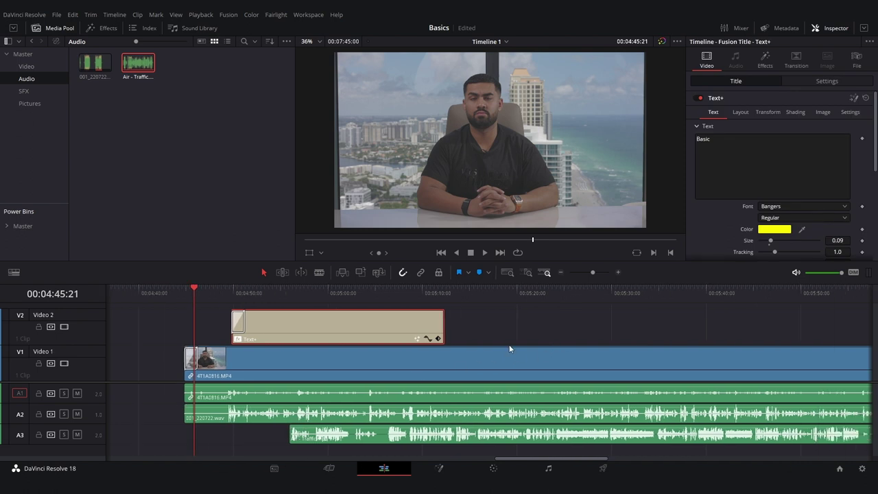
click(446, 295)
key(space)
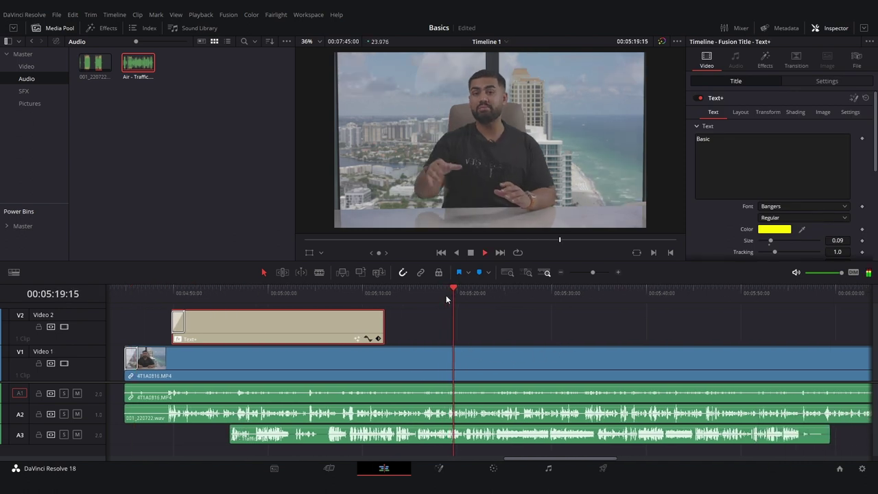
key(space)
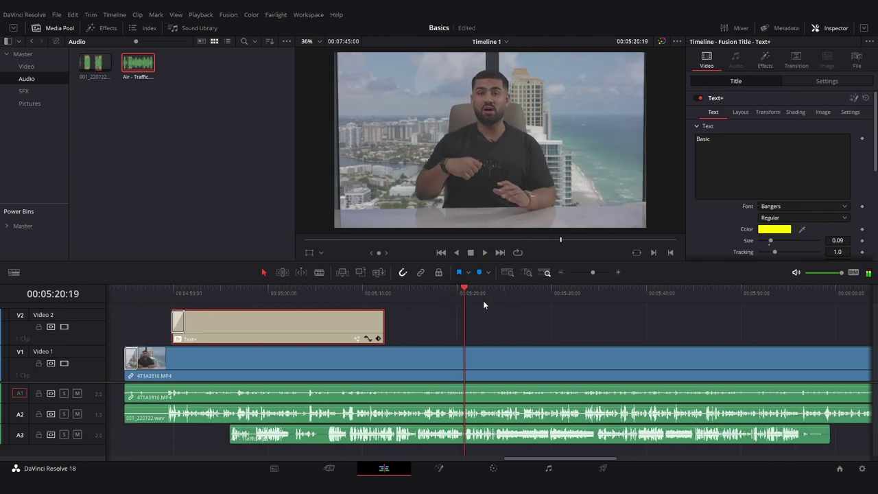
- Delete the Air - Traffic clip from track A3
click(357, 437)
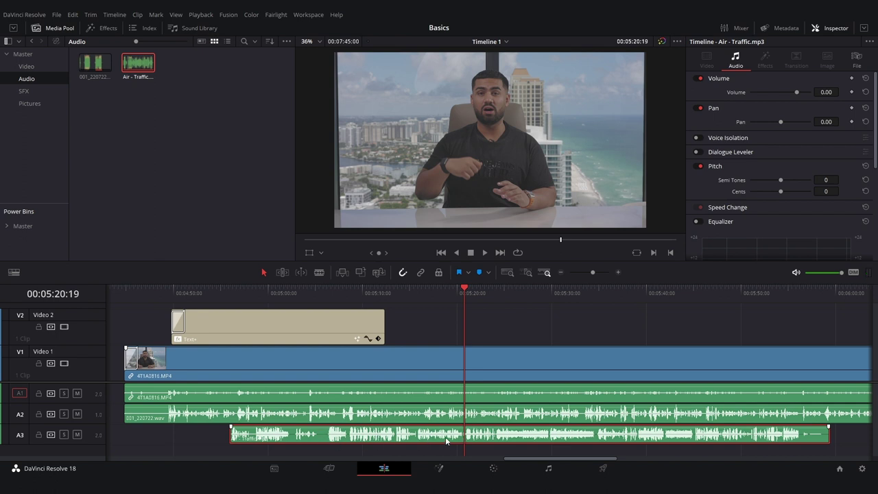
key(Delete)
scroll(375, 417, left, 2)
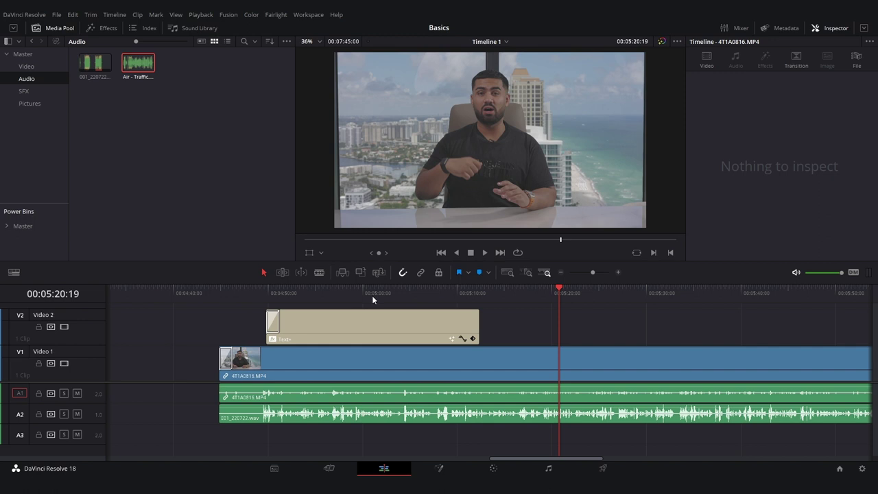
scroll(424, 341, down, 4)
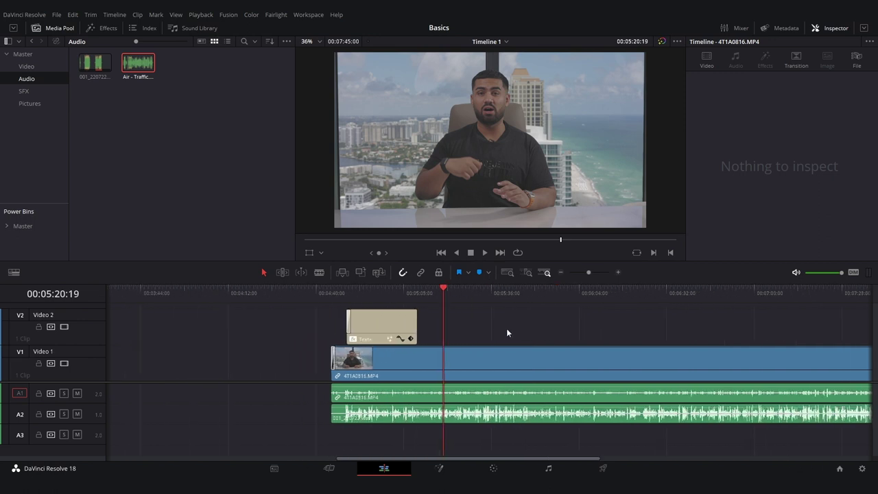
- Look at the Color page's LUT browser and clip thumbnail strip
click(494, 469)
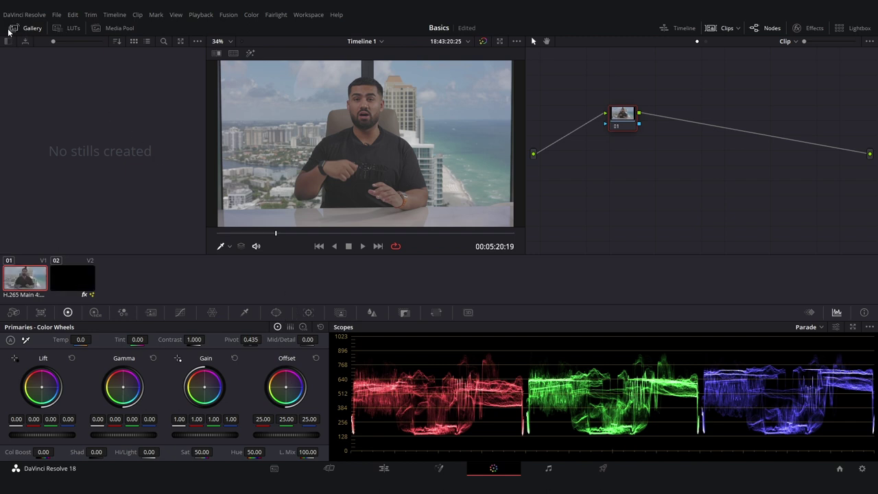
click(71, 29)
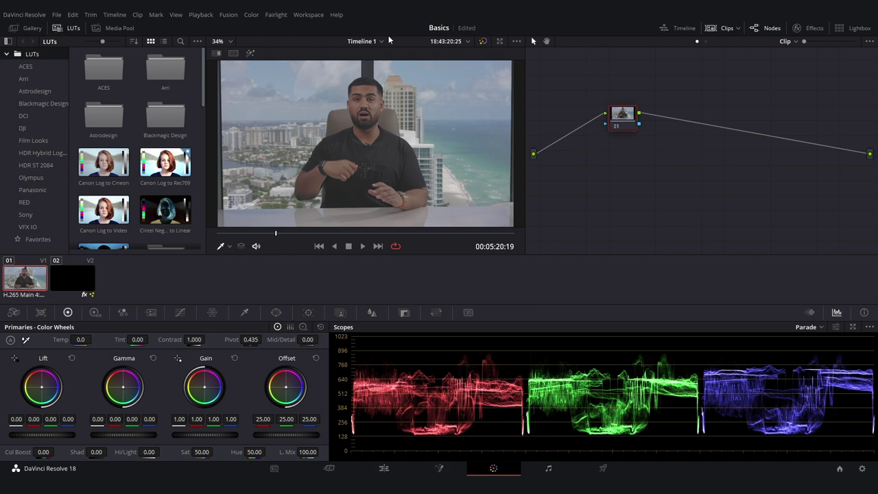
click(728, 31)
click(726, 28)
- On the Edit page, blade the V1 clip at two points around 00:05:39:15
click(383, 467)
click(238, 396)
drag(303, 295, 366, 295)
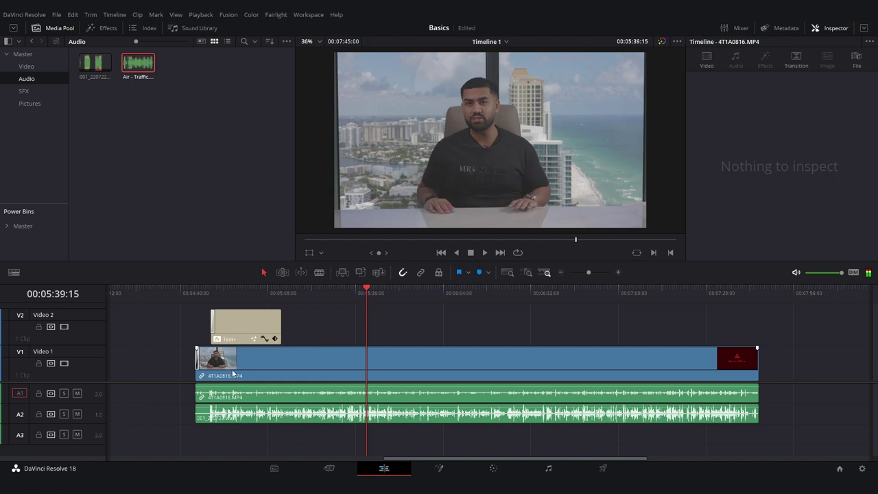
key(b)
click(345, 364)
click(553, 364)
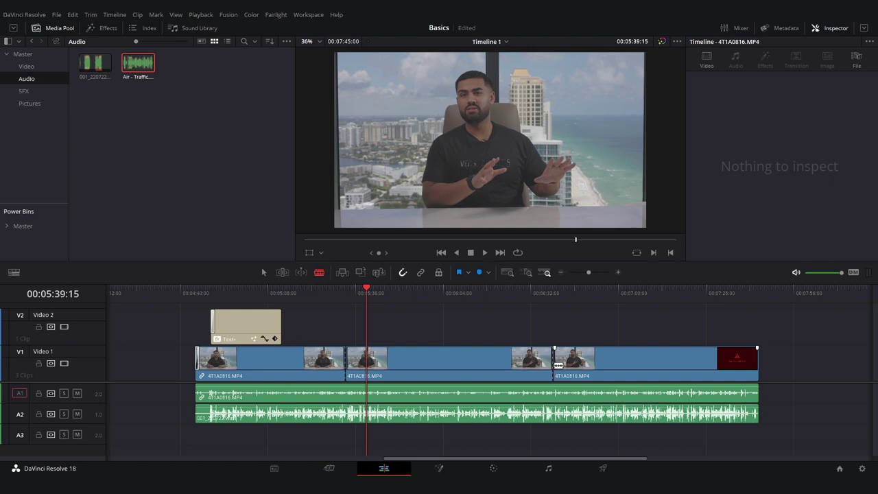
- Switch back to the Selection tool and select clip 01 on the Color page
key(a)
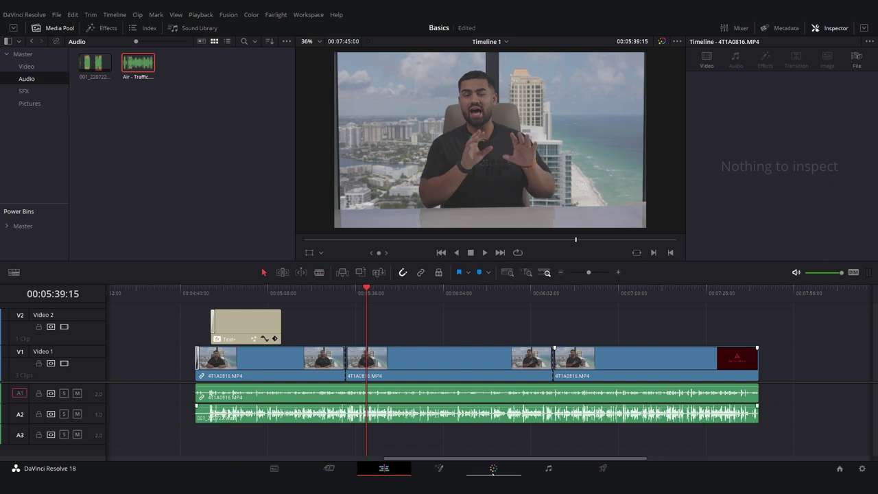
click(493, 469)
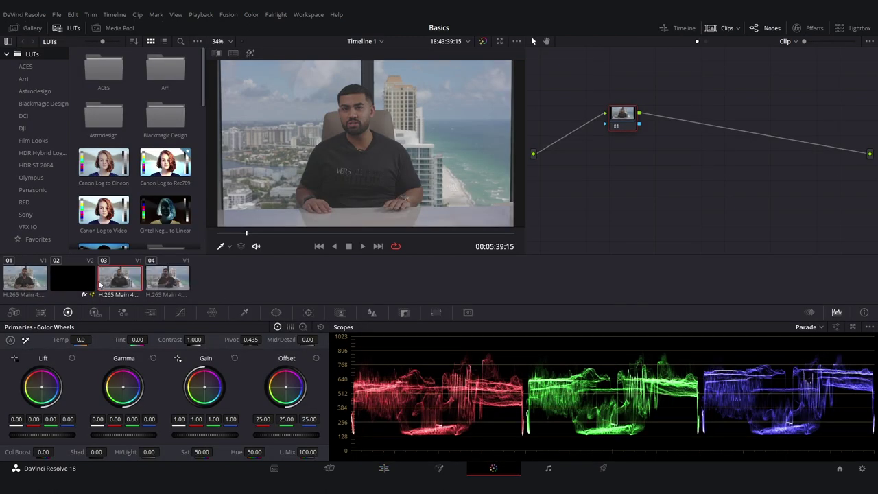
click(31, 284)
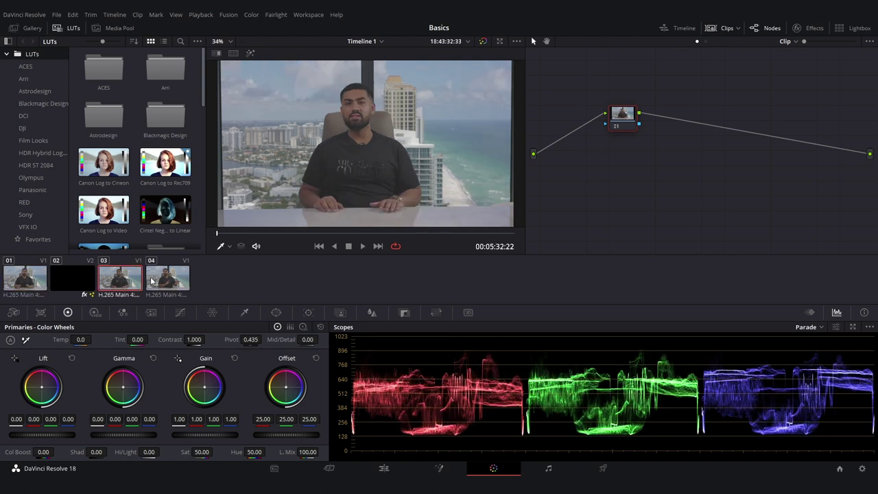
click(161, 281)
click(33, 281)
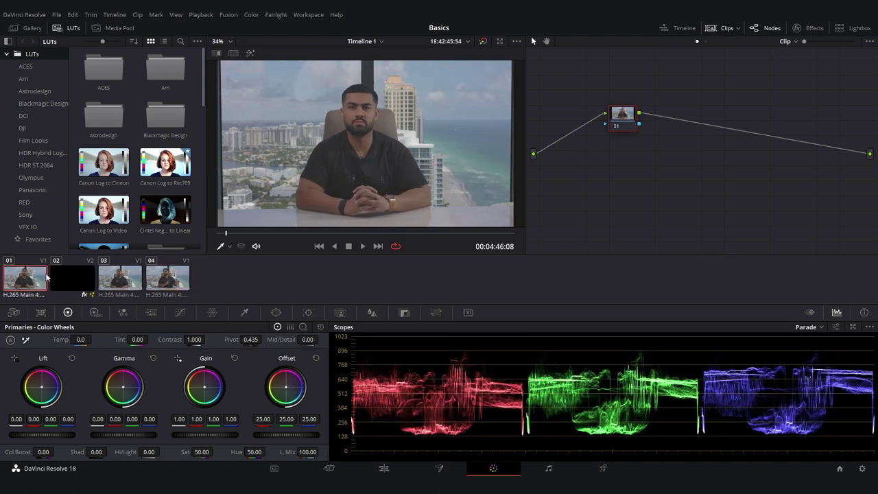
click(764, 28)
click(764, 28)
- Add serial nodes after node 01 with Alt+S, then delete nodes 04 and 03
drag(620, 116, 580, 156)
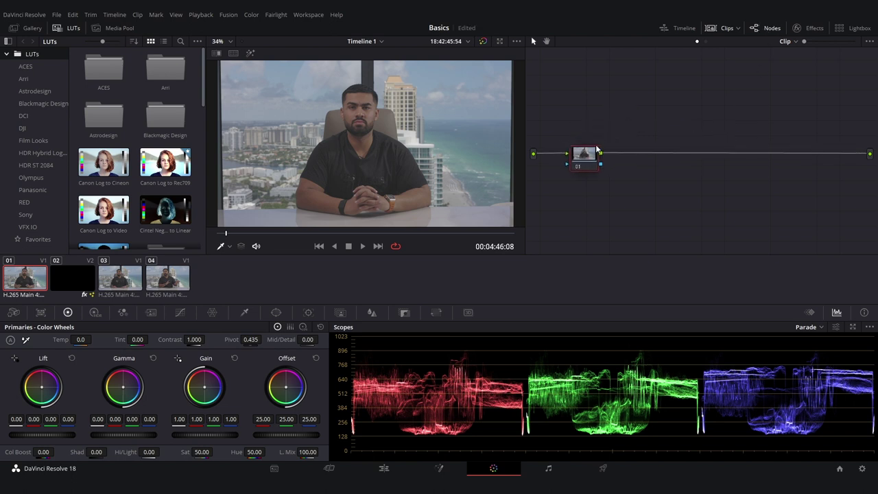
key(alt+s)
key(alt+s)
key(alt+s)
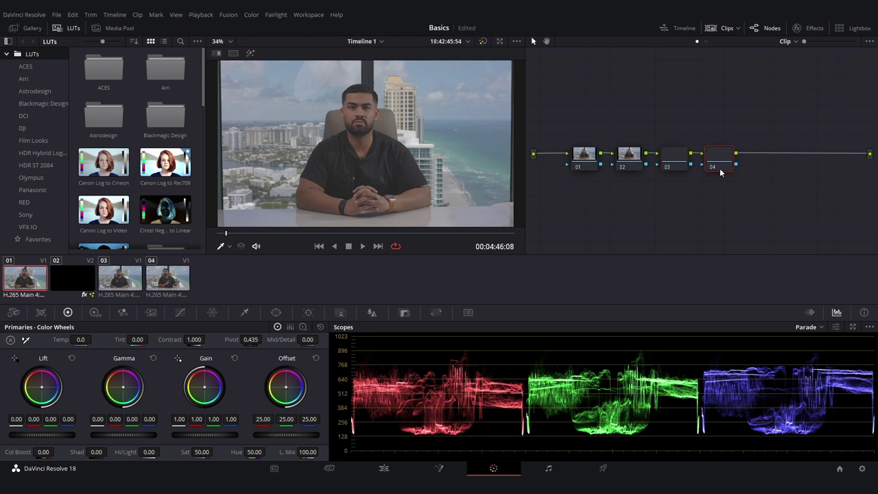
key(Delete)
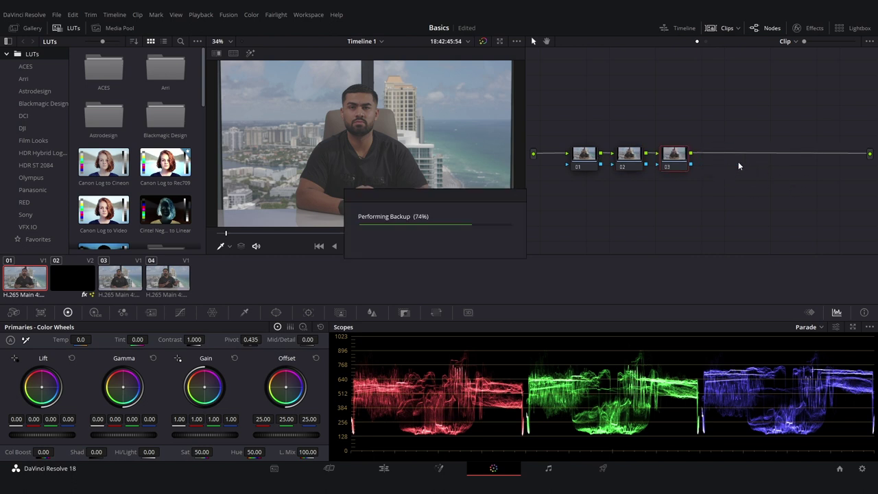
key(Delete)
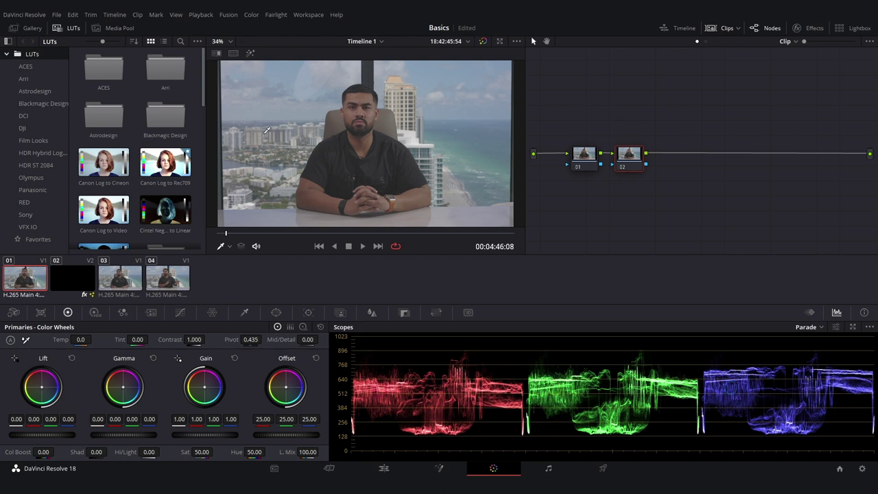
- Try Mosaic Blur on node 02 at pixel frequency 104.7, undo it, and browse the Motion Effects and Curves palettes
click(813, 31)
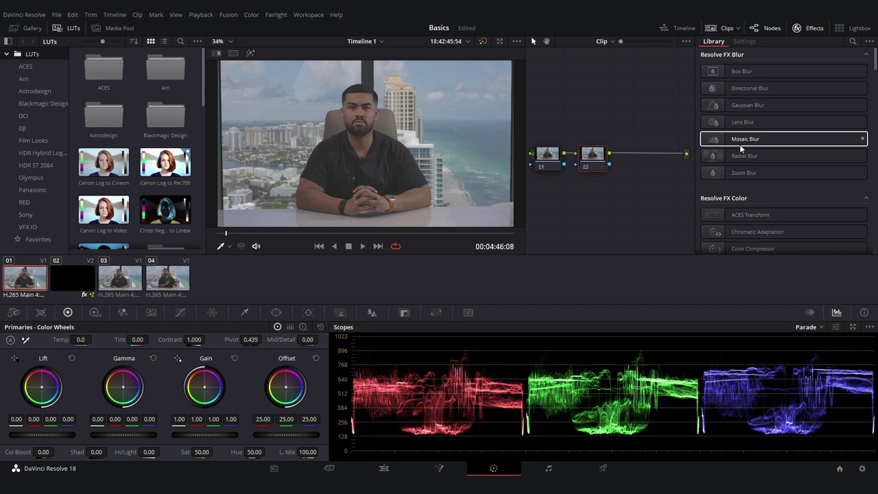
drag(751, 144, 594, 158)
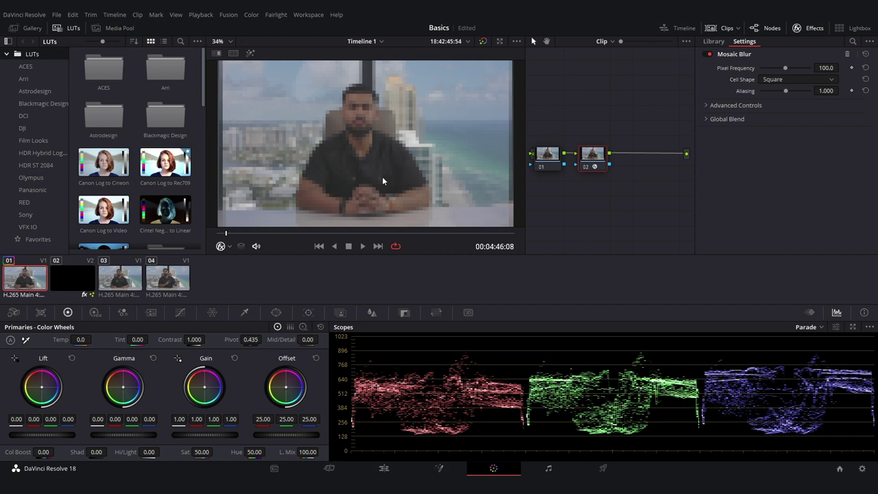
drag(785, 68, 786, 70)
key(ctrl+z)
key(ctrl+z)
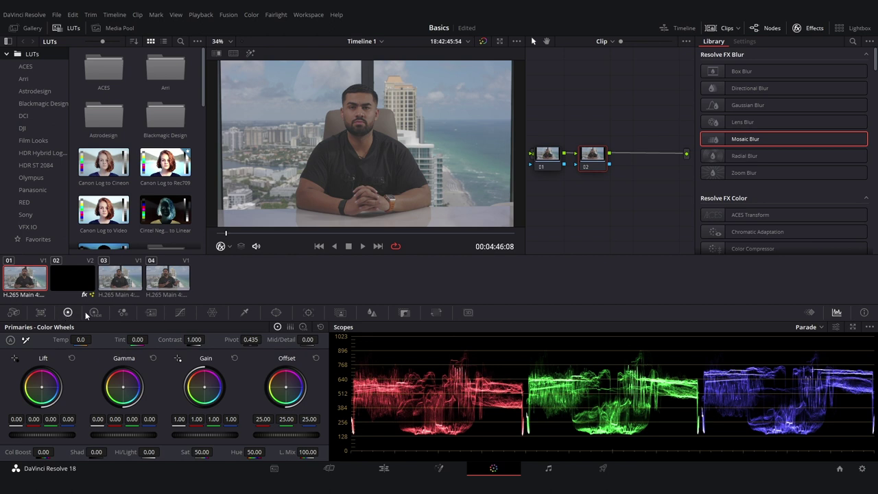
click(151, 313)
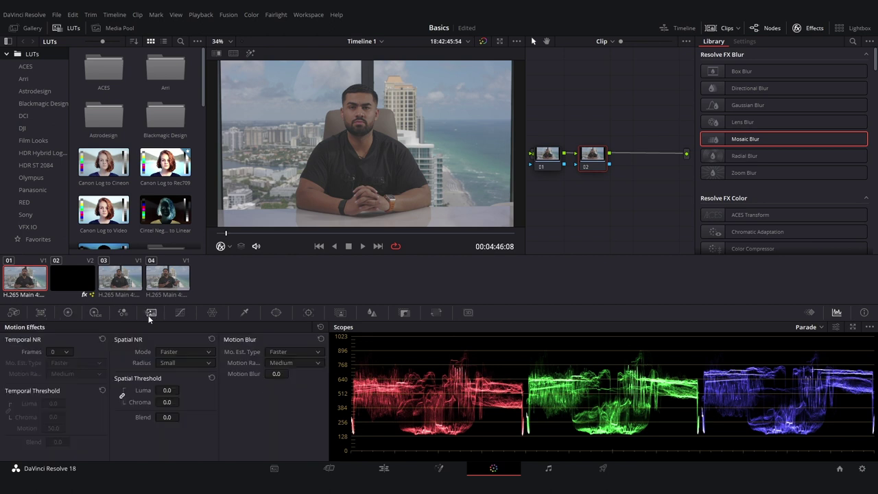
click(179, 313)
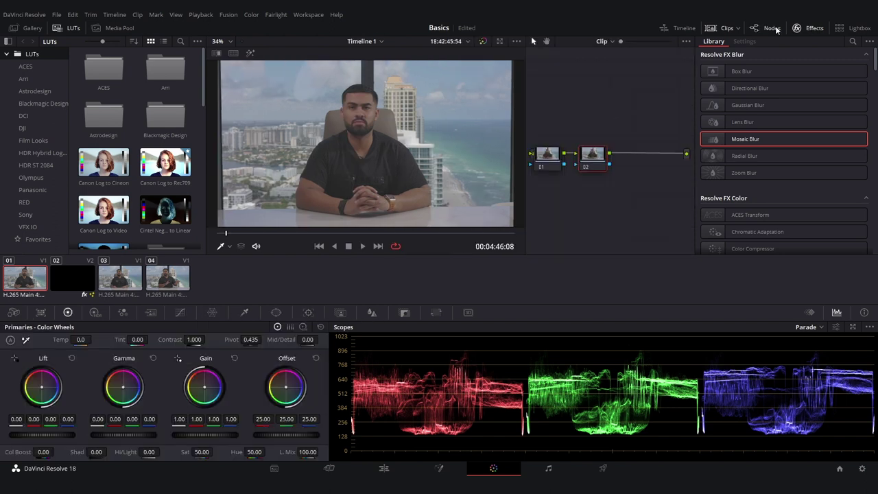
click(797, 28)
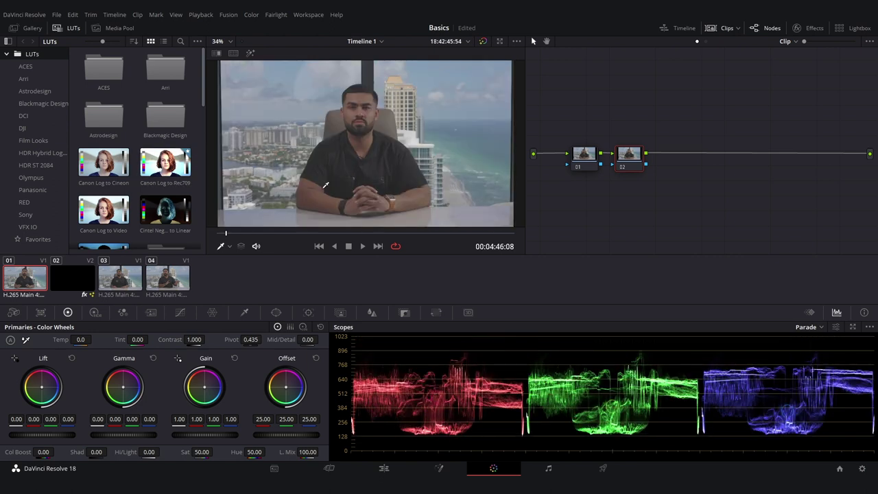
- Apply the Canon Log to Rec709 LUT to node 02, then select node 01 and close the LUT browser
double_click(168, 166)
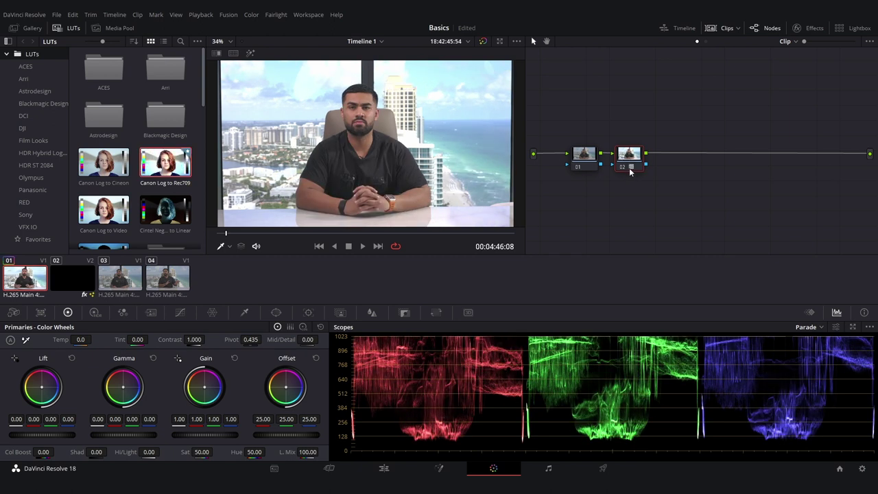
click(583, 157)
click(64, 29)
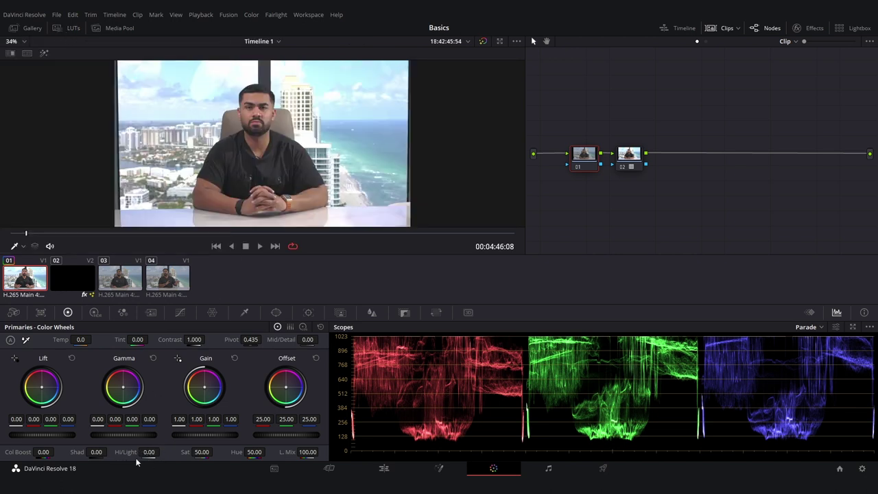
- Lower highlights to -68.50, raise contrast to 1.104 and boost saturation to 55
drag(151, 453, 90, 453)
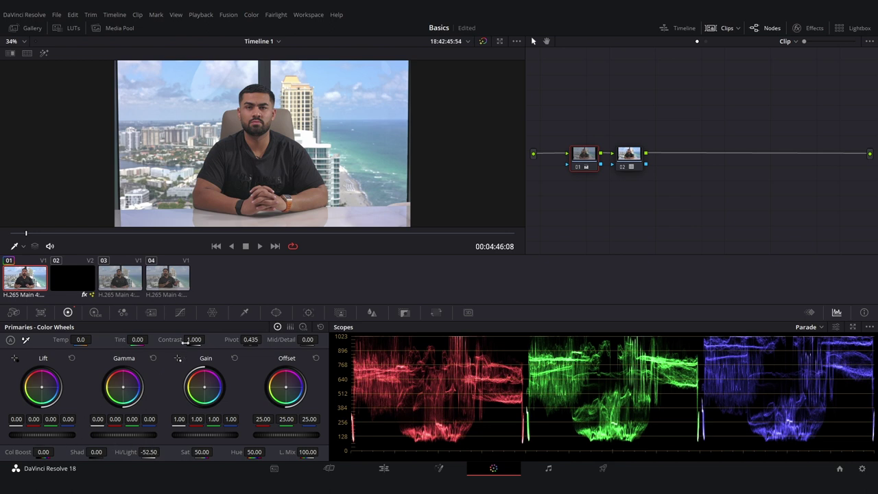
drag(194, 339, 212, 338)
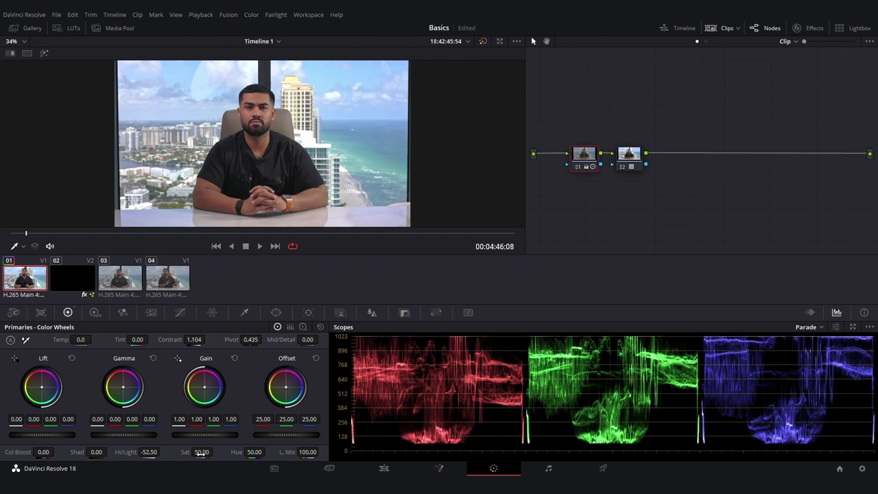
drag(200, 451, 214, 451)
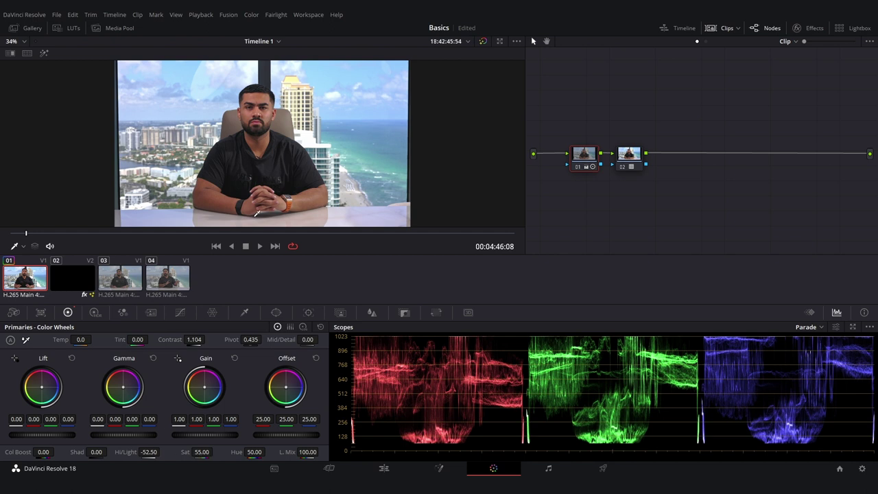
mouse_move(150, 454)
mouse_down()
mouse_move(139, 454)
mouse_move(147, 454)
mouse_up()
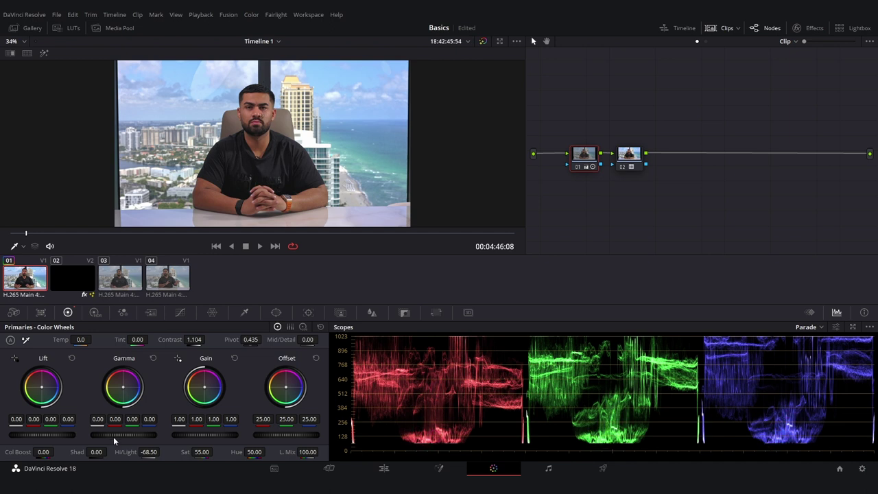
- Set the Lift wheel to -0.02, Gamma to 0.03 and Gain to 0.96
drag(120, 434, 131, 434)
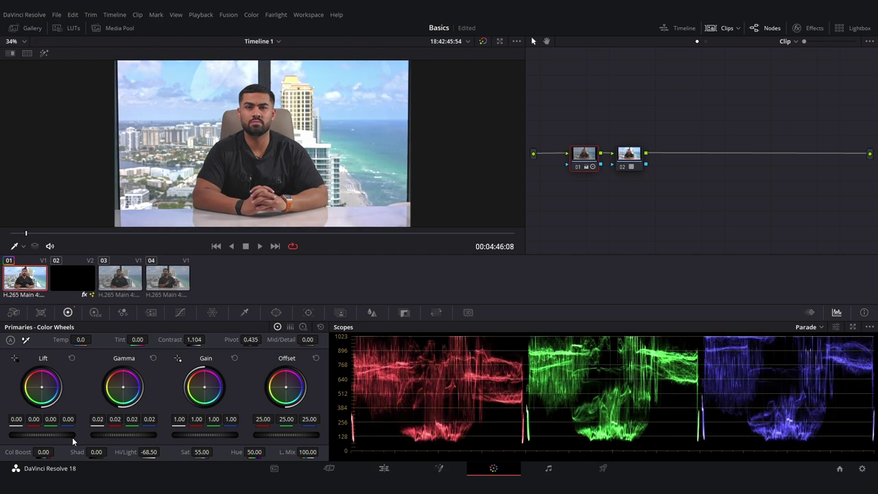
drag(43, 434, 38, 434)
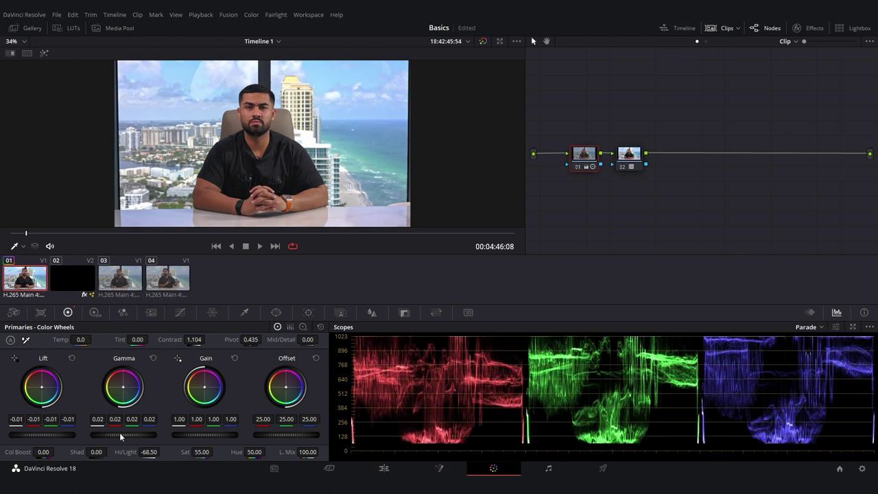
drag(123, 434, 130, 434)
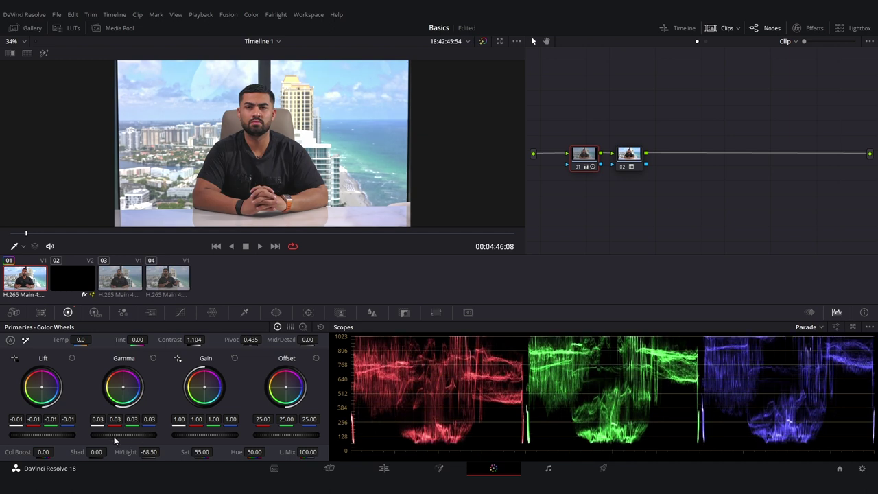
drag(42, 434, 37, 434)
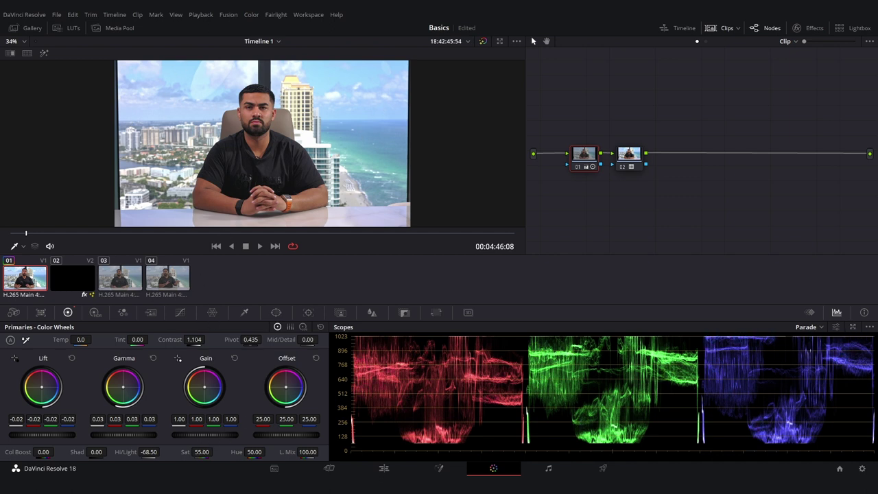
drag(205, 434, 194, 434)
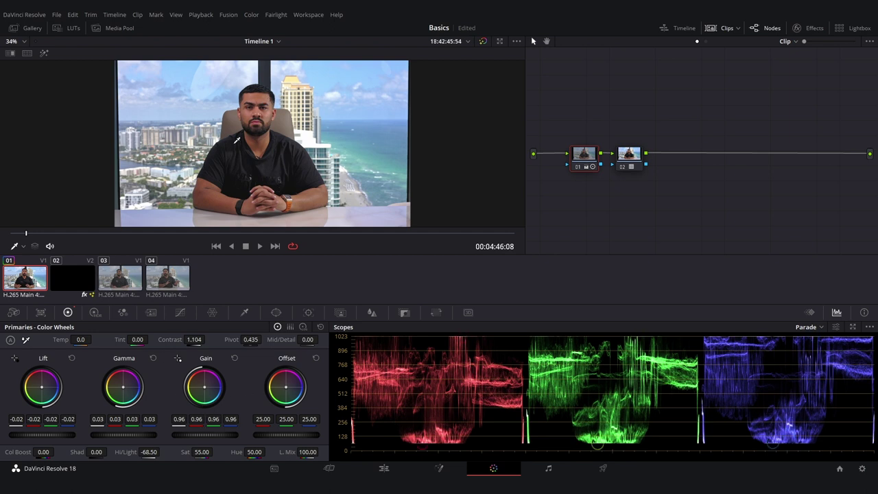
- On the Deliver page, rename the export file to 'Basics'
click(387, 469)
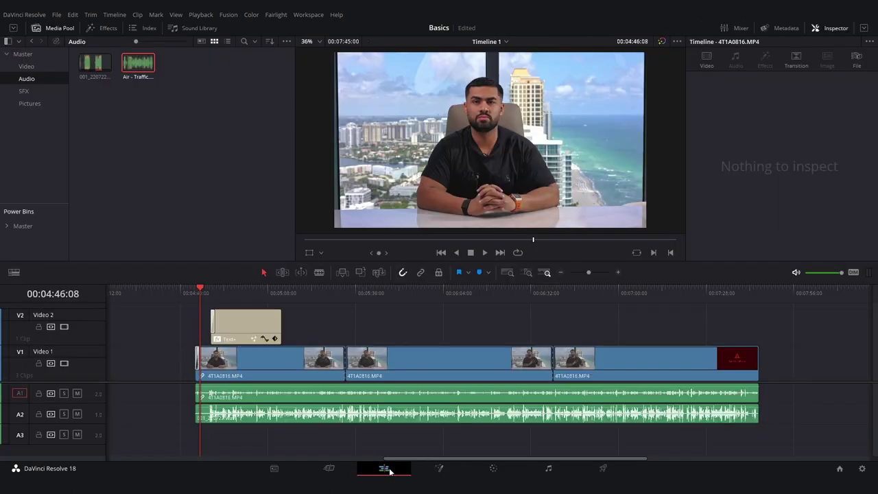
click(604, 471)
double_click(78, 105)
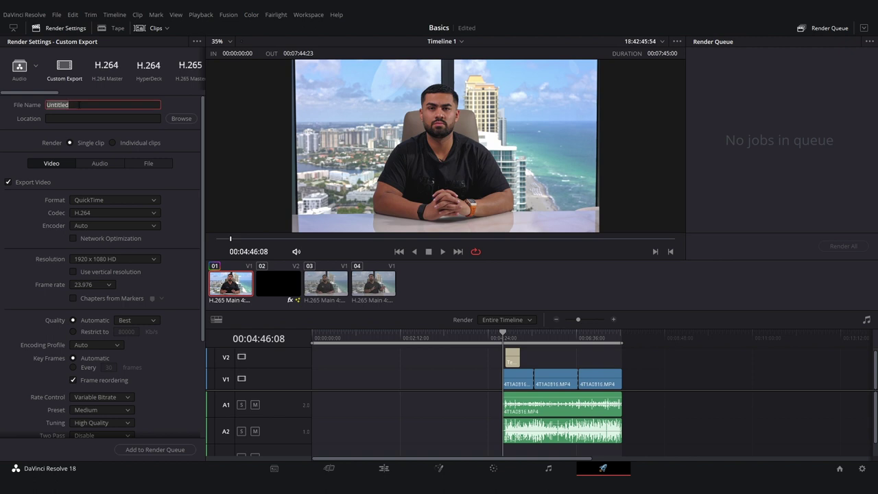
key(BackSpace)
text(Basics)
- Set the save location to the Desktop and review the QuickTime video settings
click(181, 118)
click(50, 195)
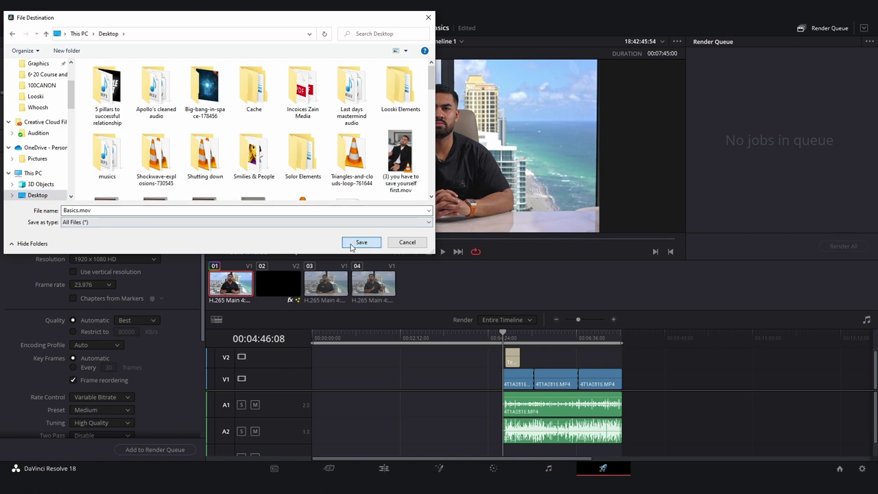
click(361, 242)
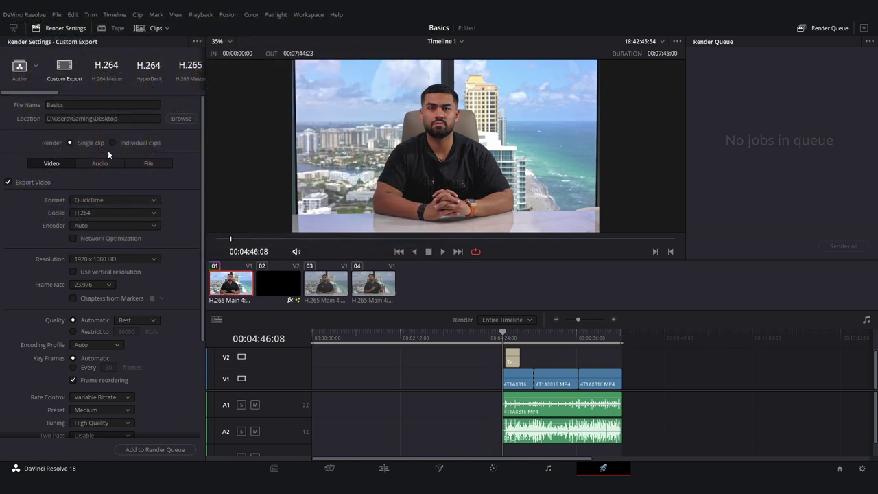
scroll(114, 158, down, 1)
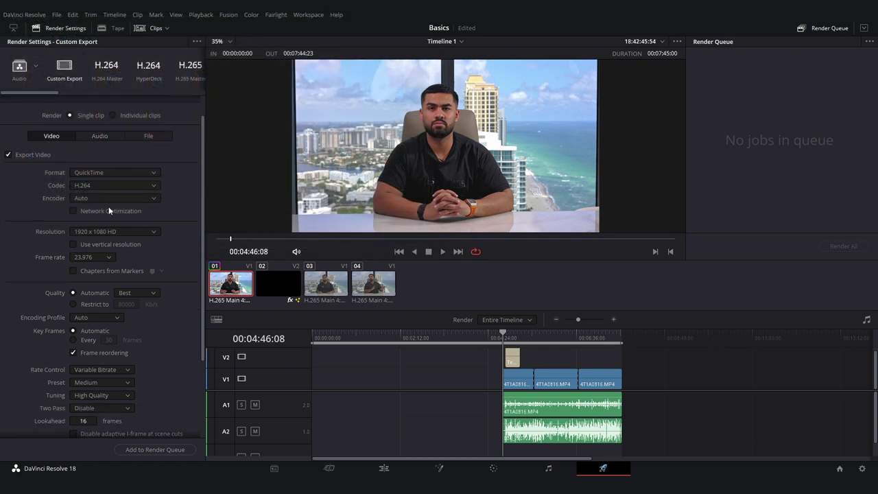
scroll(151, 244, down, 1)
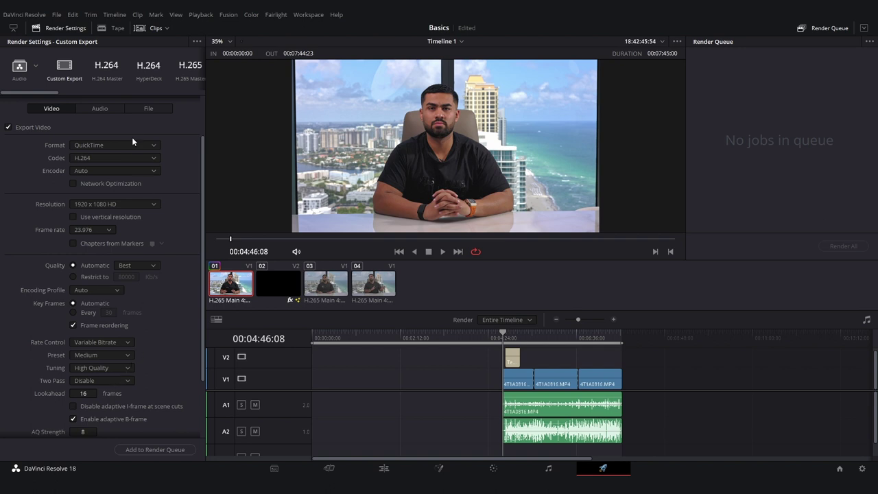
click(99, 109)
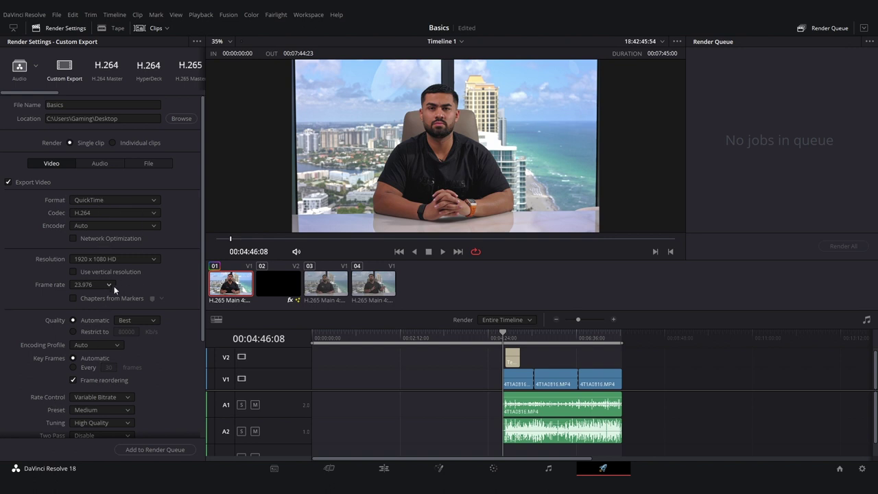
- Cancel saving a new render preset and place the playhead at 00:04:44:20, before the clips
click(197, 42)
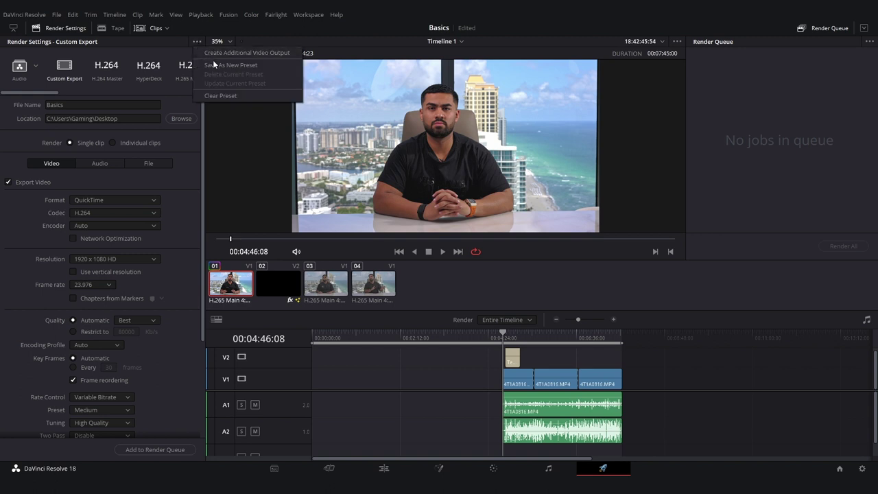
click(250, 66)
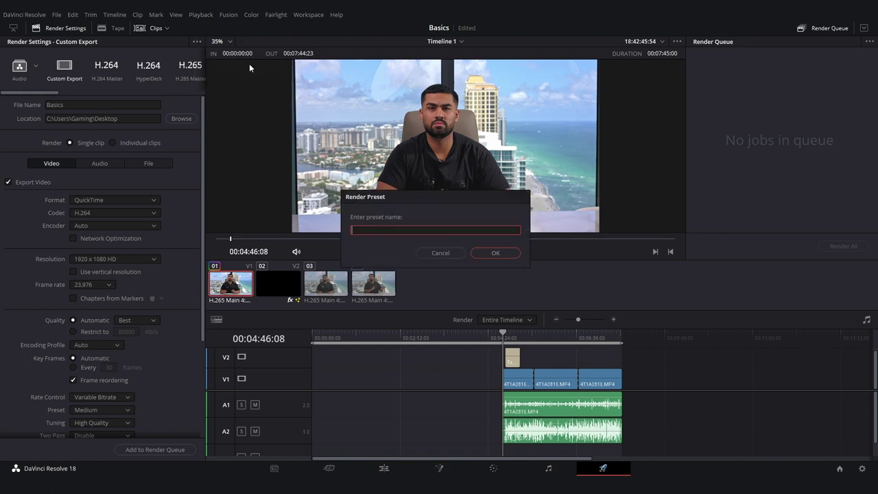
click(434, 253)
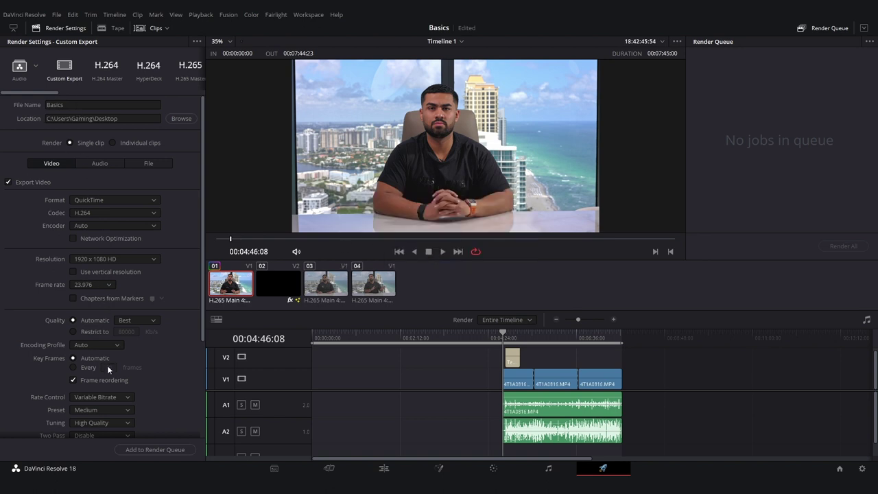
scroll(418, 380, right, 3)
click(449, 338)
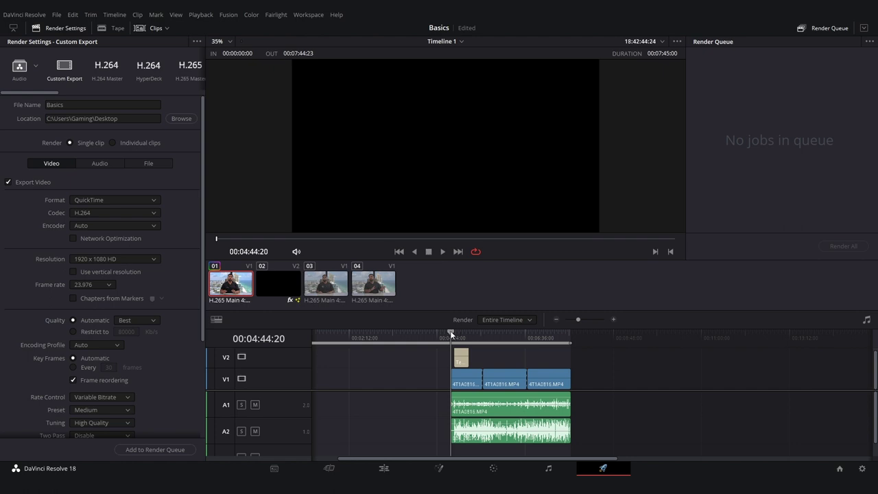
- Set an In point at 00:04:44:20, queue that range as Job 1, then return to 05:32:22
key(i)
drag(508, 334, 569, 336)
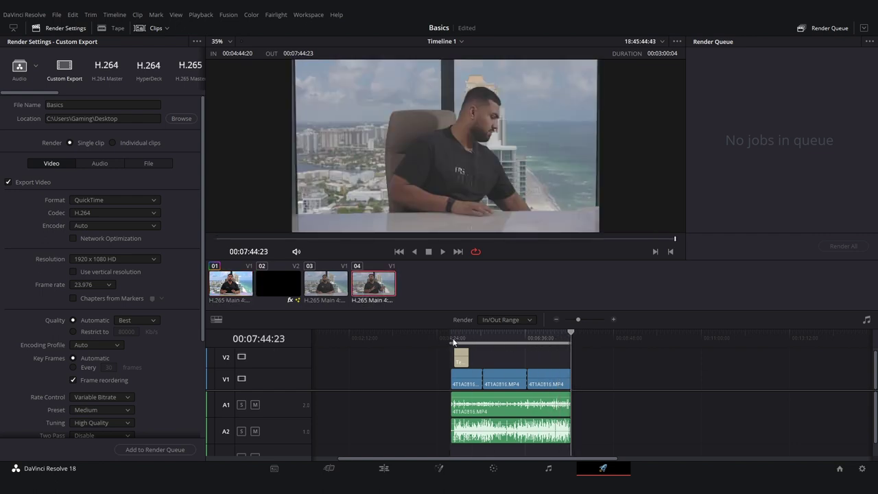
click(137, 450)
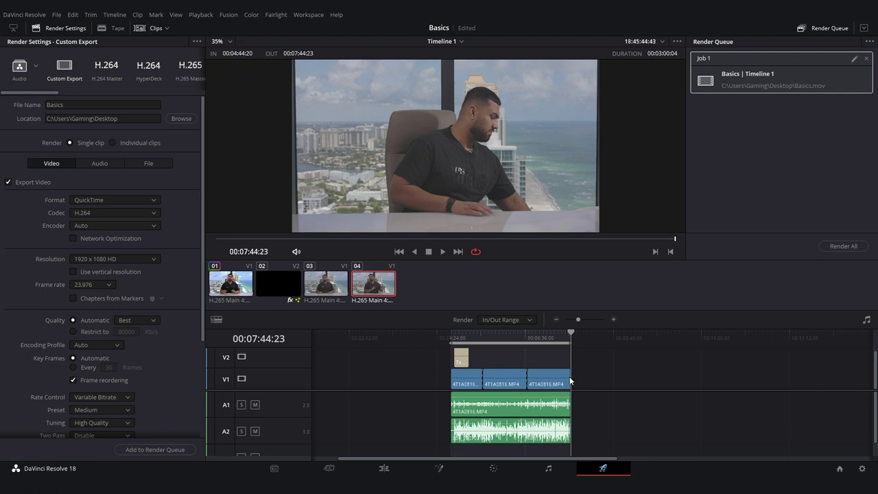
drag(497, 338, 483, 338)
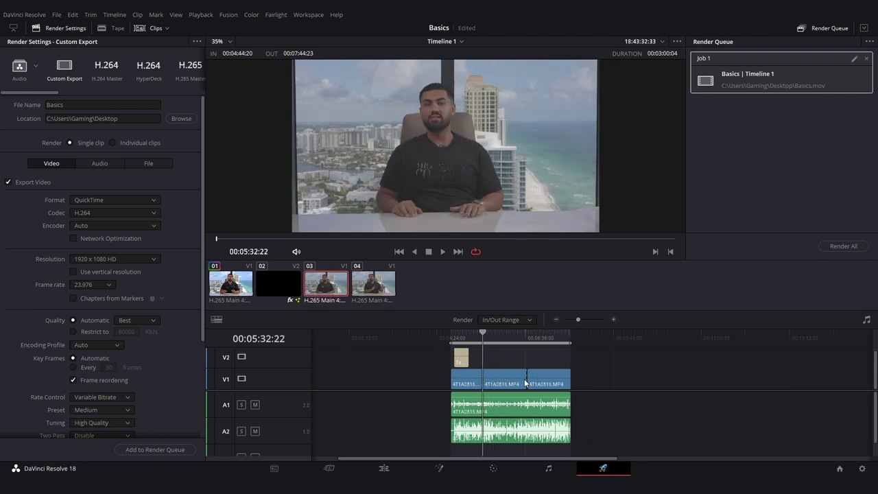
- Mark In at 05:32:22 and Out at 06:39:05, and queue it as Job 2
key(i)
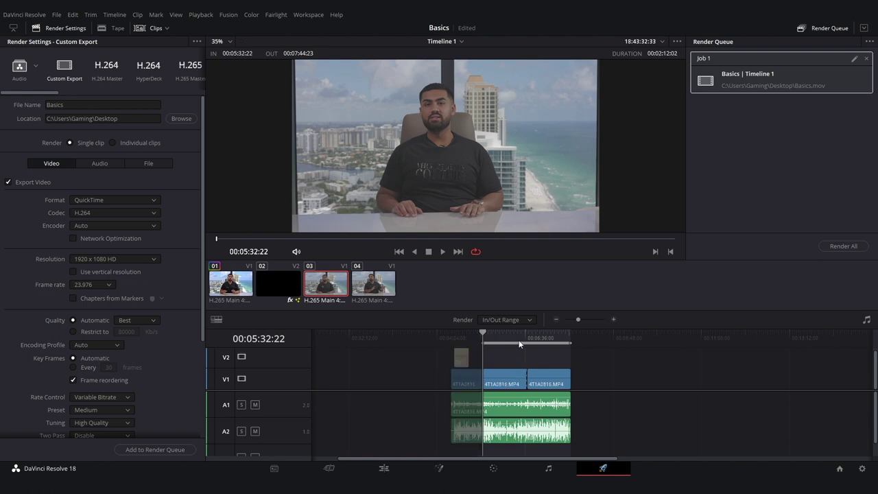
click(526, 336)
key(o)
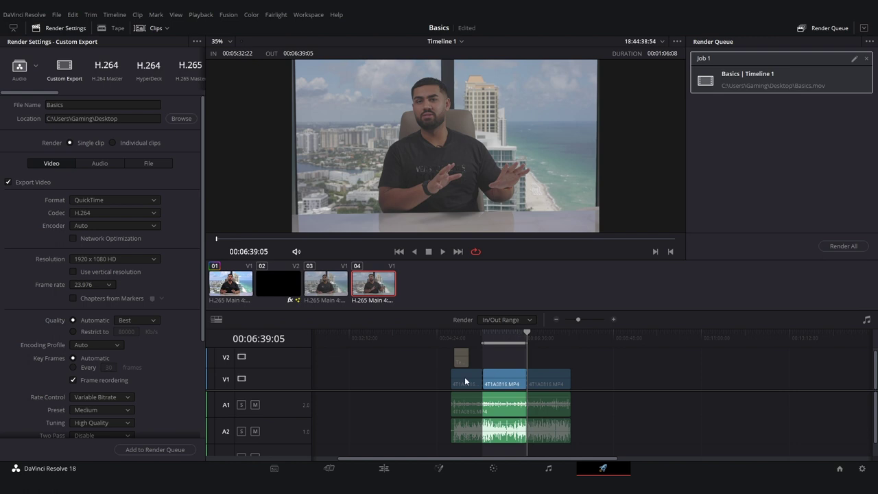
click(151, 451)
- Select both Basics jobs in the render queue
click(771, 75)
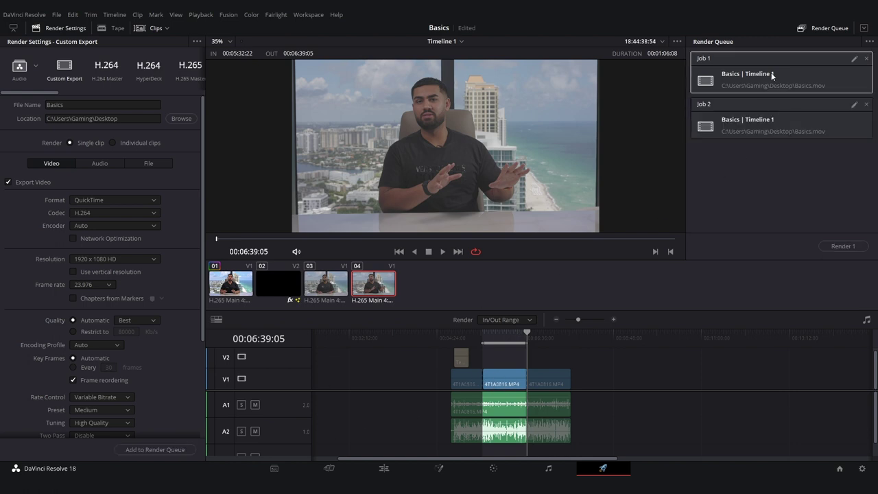
click(772, 118)
click(770, 90)
click(768, 131)
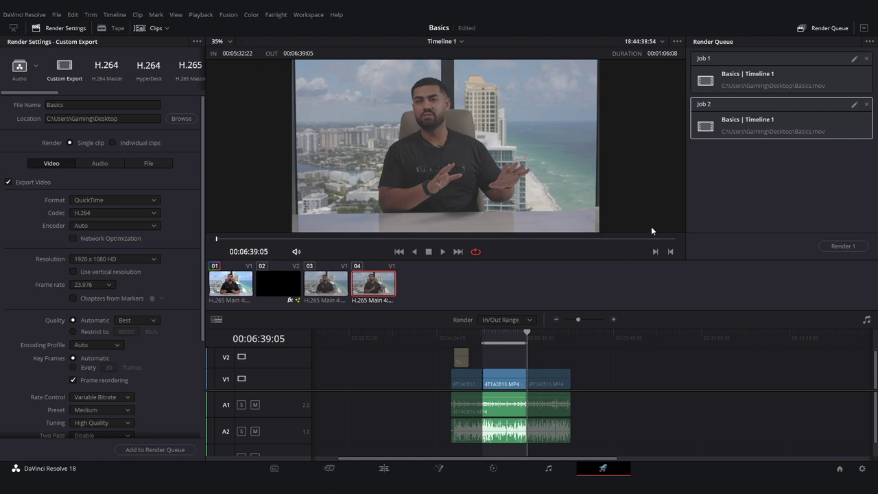
shift+click(805, 72)
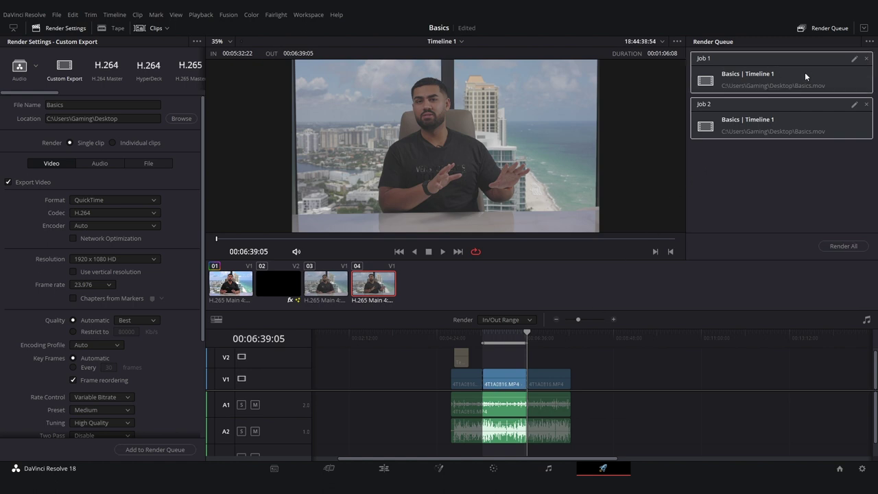
- Render all queued jobs, Job 1 and Job 2, to Basics.mov on the Desktop
click(835, 245)
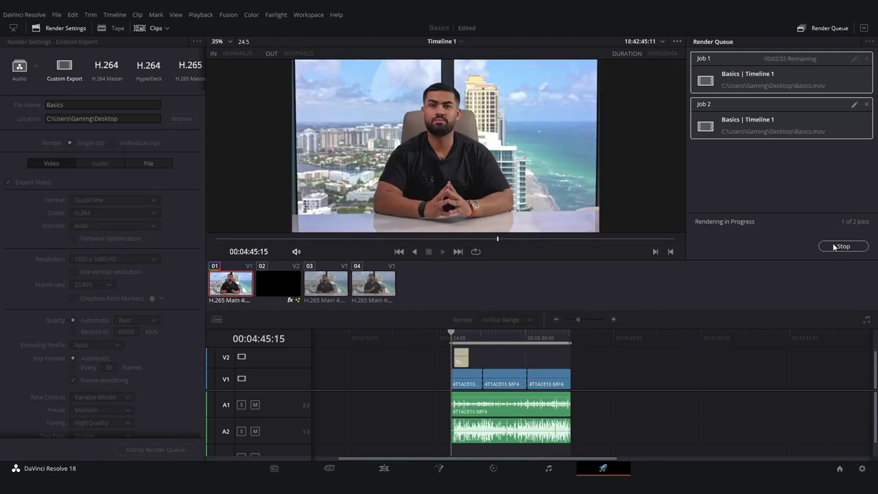